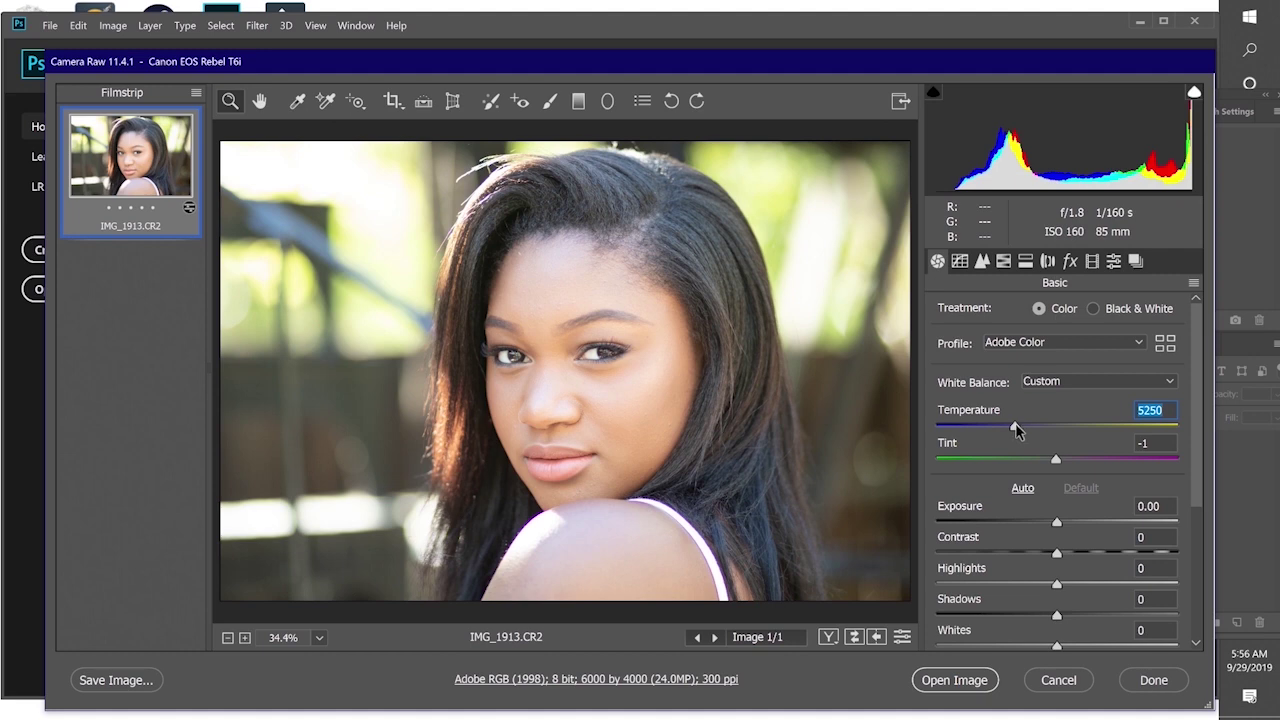
# Set the portrait's white balance temperature to 5100 and its exposure to +0.20
pyautogui.moveTo(1016, 428); pyautogui.dragTo(1013, 428)
pyautogui.moveTo(1013, 428); pyautogui.dragTo(1008, 426)
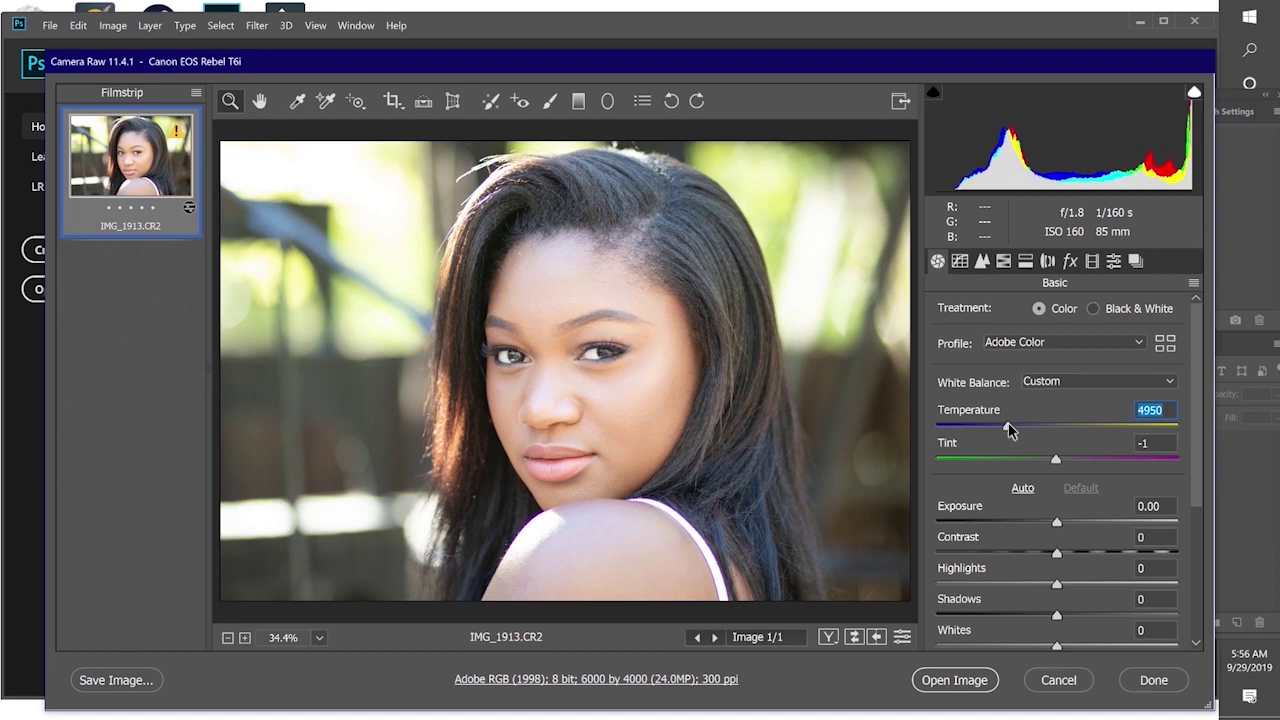
pyautogui.moveTo(1010, 429); pyautogui.dragTo(1014, 428)
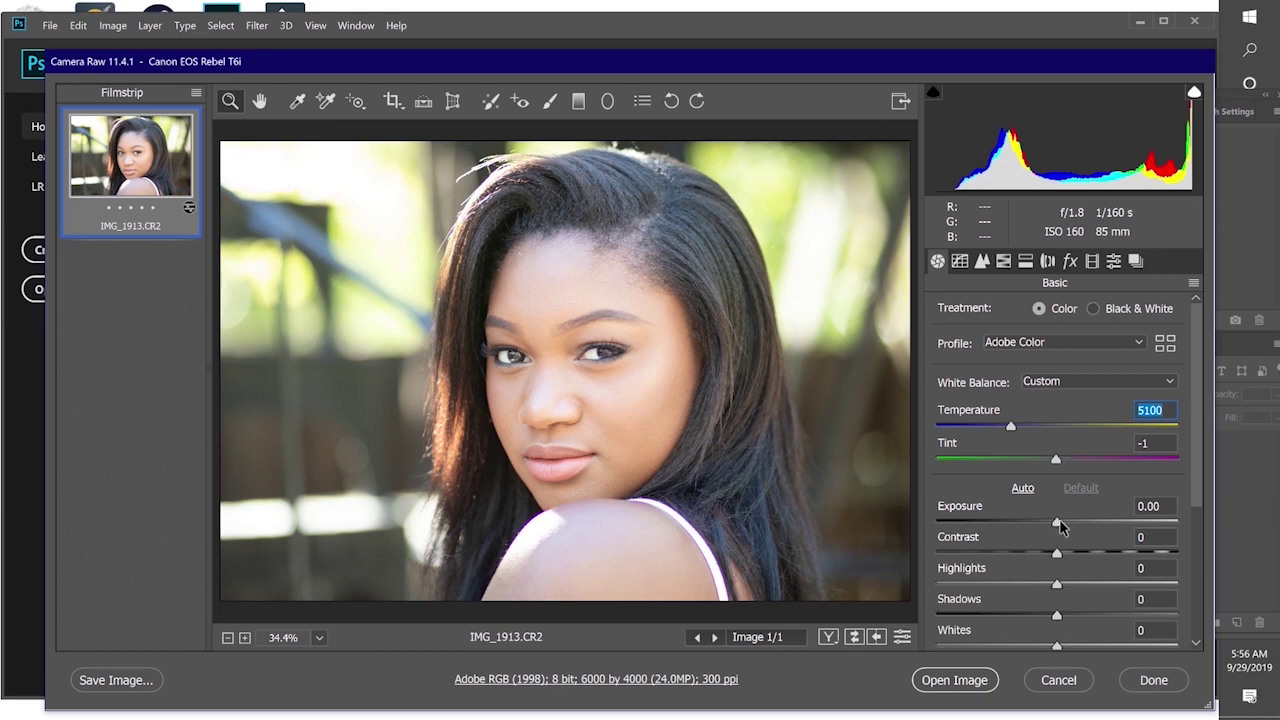
pyautogui.moveTo(1058, 528); pyautogui.dragTo(1062, 529)
# Lower the portrait's contrast to -10 and its blacks to -33
pyautogui.scroll(-2, 1060, 525)
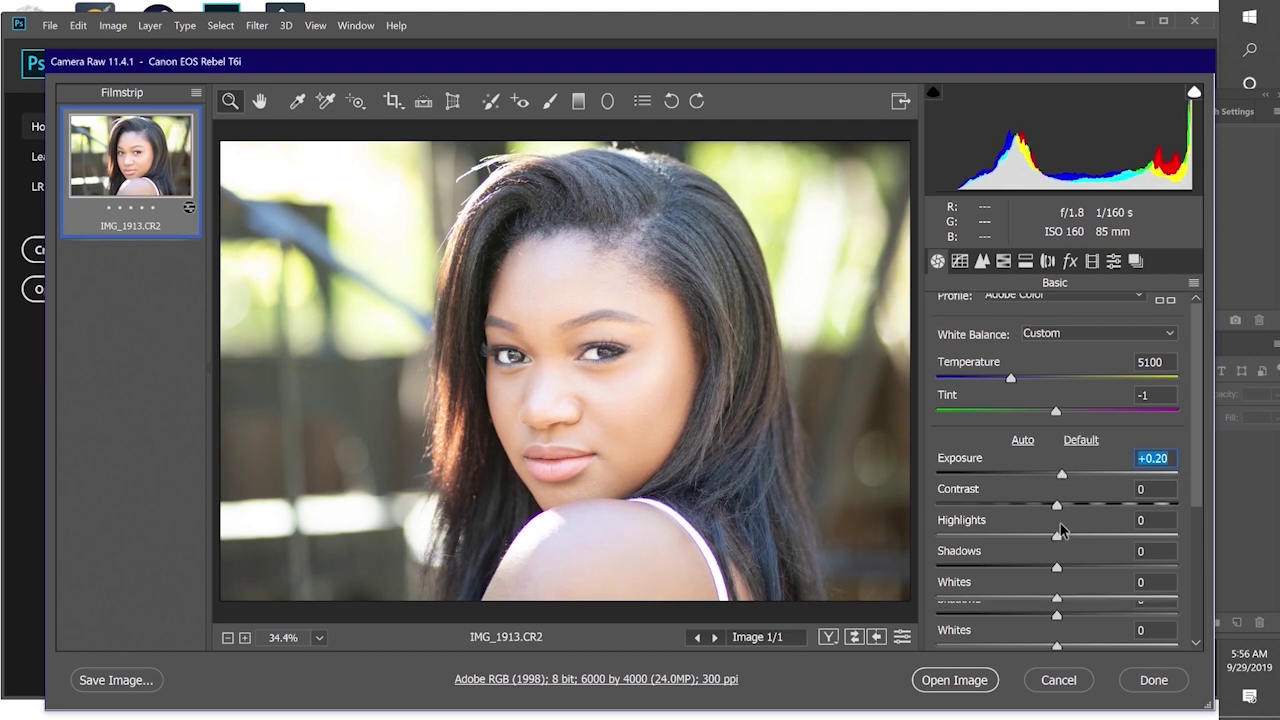
pyautogui.scroll(-3, 1056, 476)
pyautogui.scroll(4, 1056, 476)
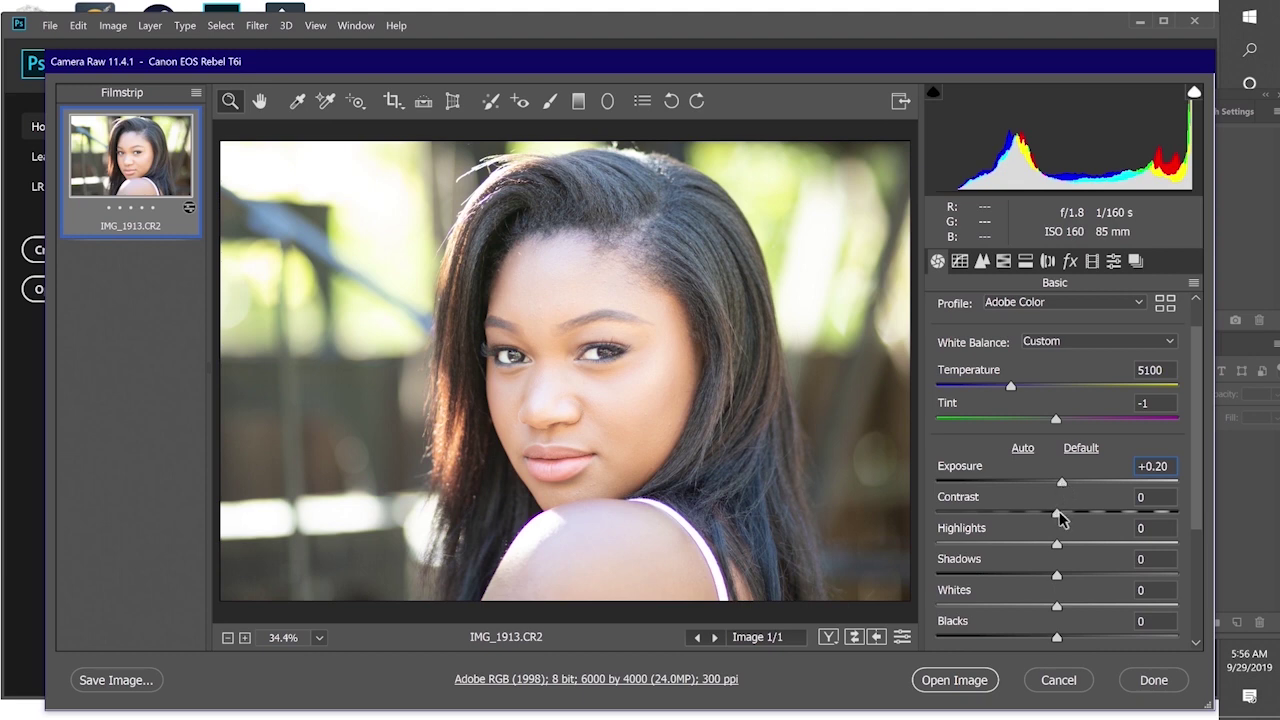
pyautogui.moveTo(1058, 516); pyautogui.dragTo(1045, 516)
pyautogui.scroll(-4, 1049, 488)
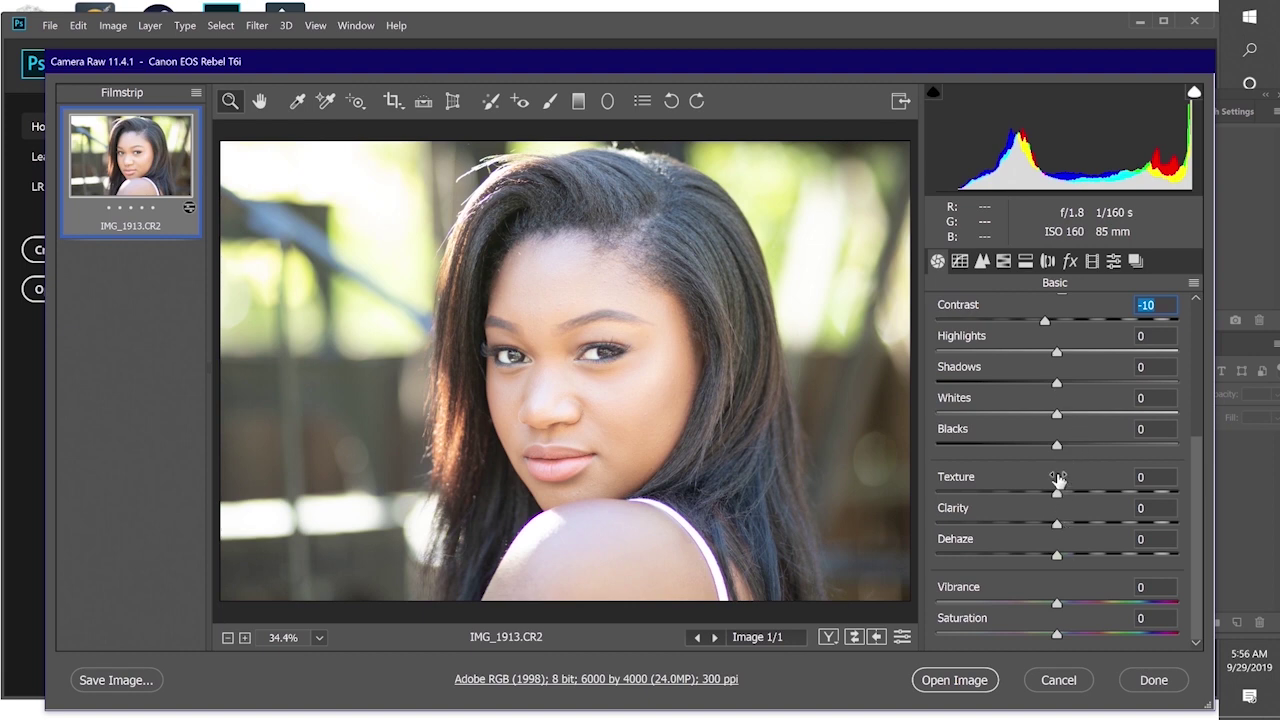
pyautogui.moveTo(1057, 447); pyautogui.dragTo(1017, 448)
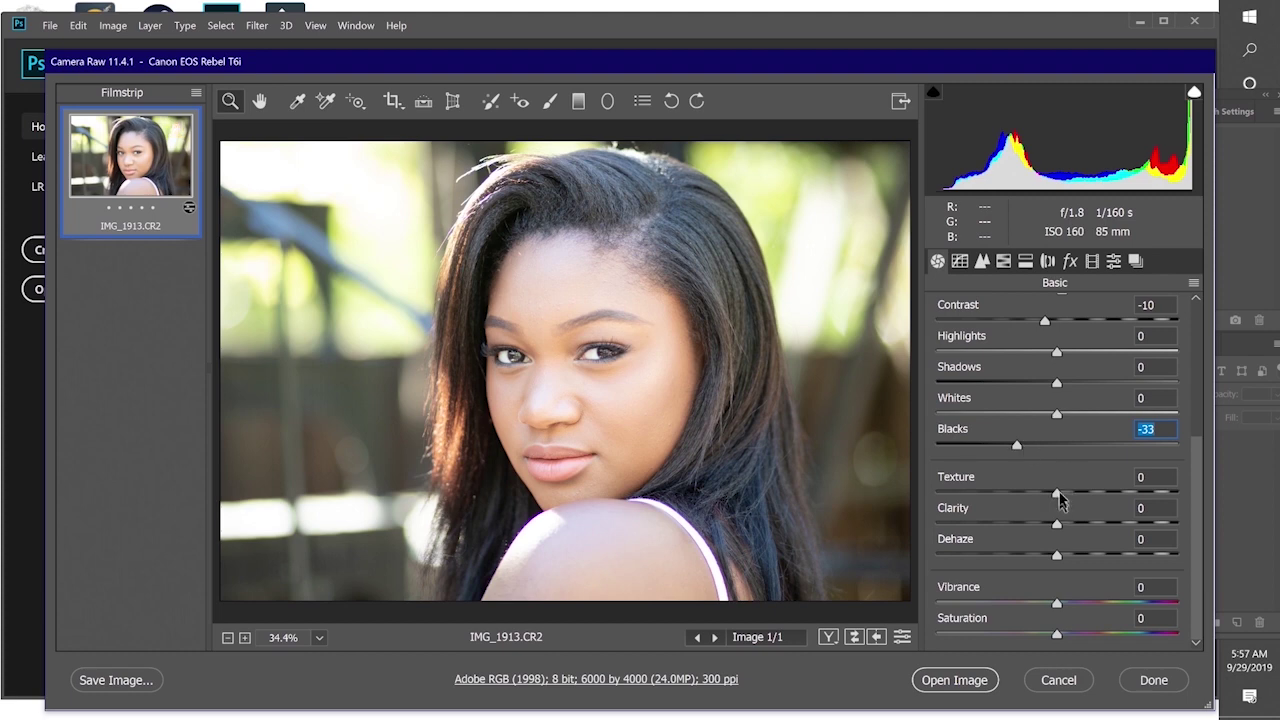
# Set the portrait's texture to +16, clarity to +12 and dehaze to +29
pyautogui.moveTo(1057, 497); pyautogui.dragTo(1078, 498)
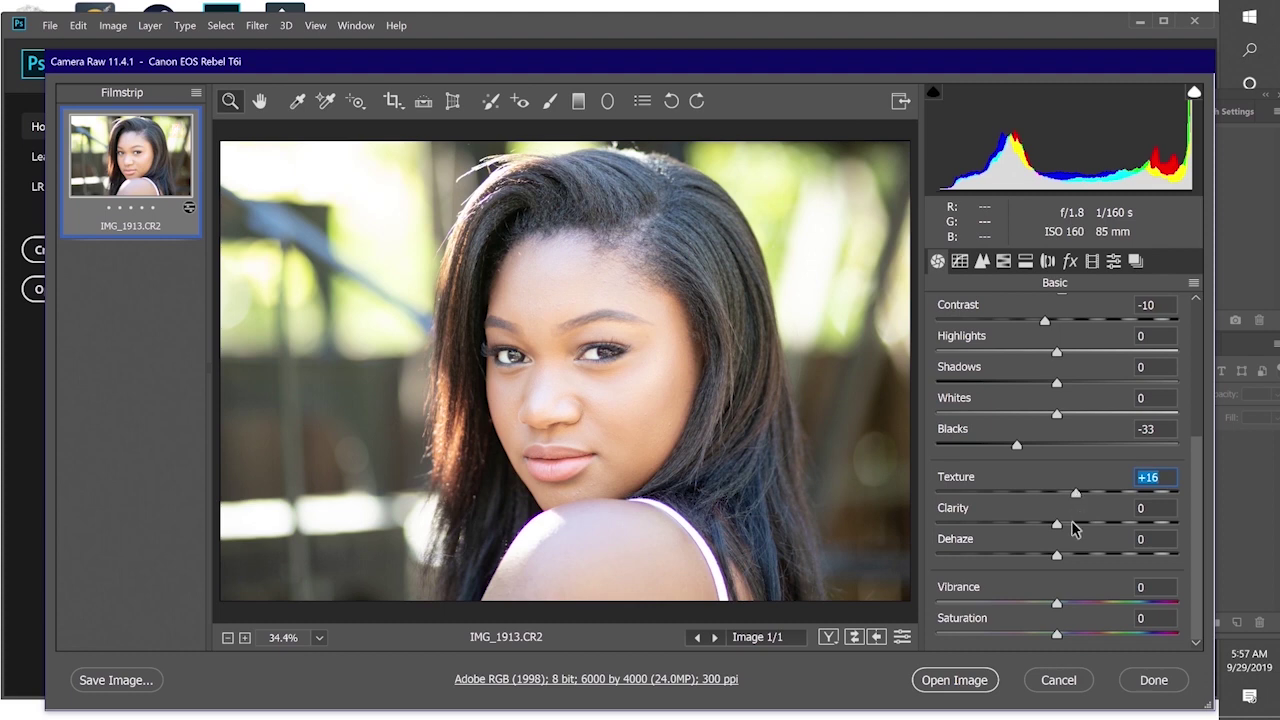
pyautogui.moveTo(1056, 522); pyautogui.dragTo(1071, 528)
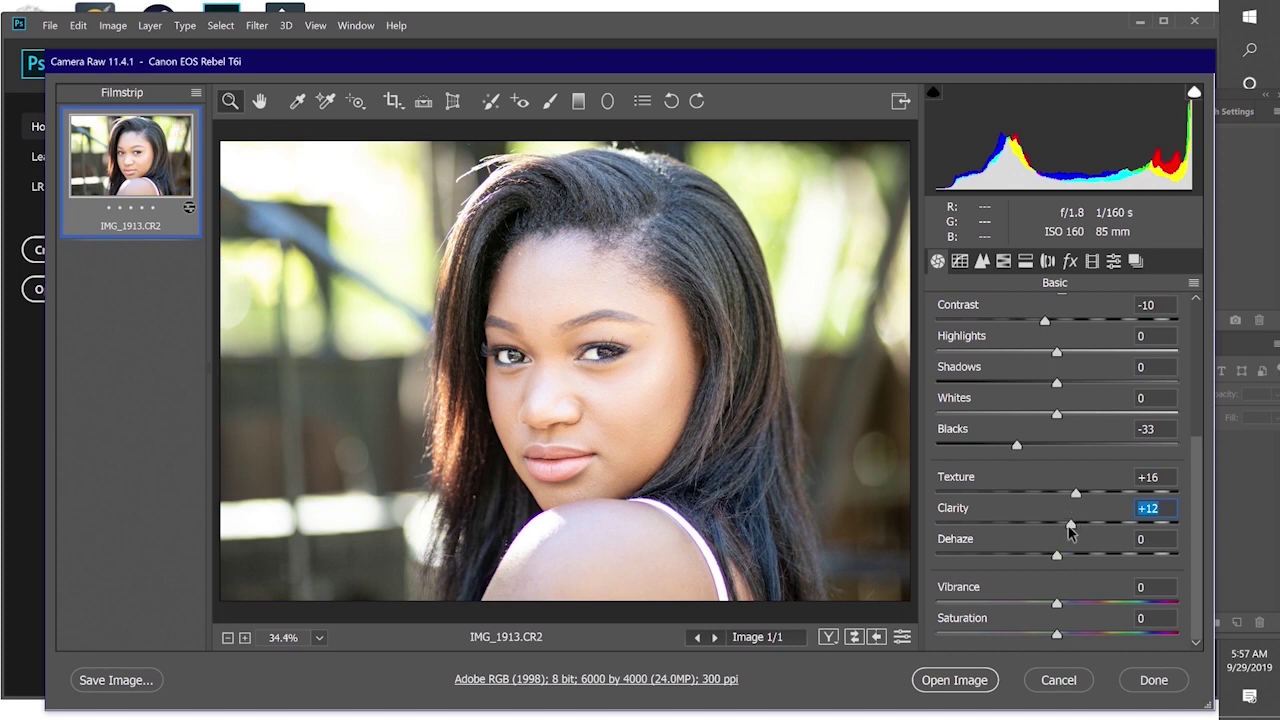
pyautogui.moveTo(1057, 560); pyautogui.dragTo(1091, 559)
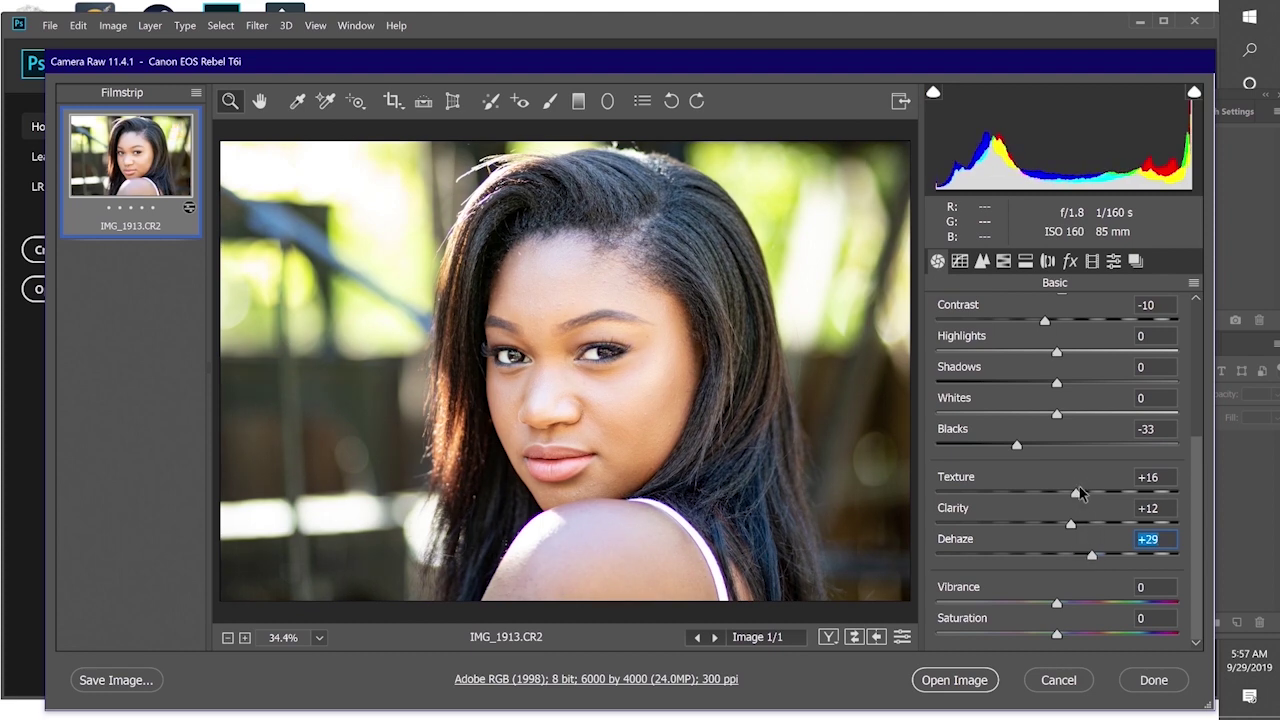
# Set the portrait's contrast to -11, highlights to -60 and shadows to -11
pyautogui.scroll(5, 1080, 492)
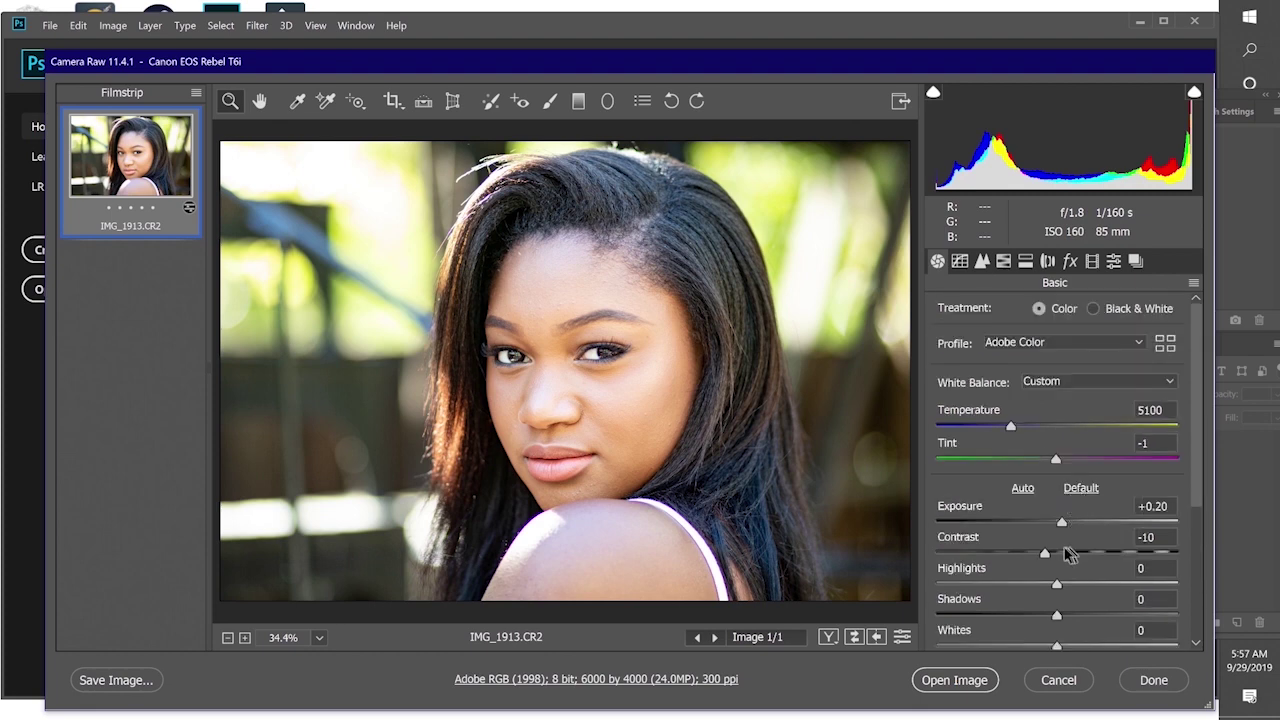
pyautogui.moveTo(1045, 554)
pyautogui.mouseDown()
pyautogui.moveTo(1030, 556)
pyautogui.moveTo(1043, 558)
pyautogui.mouseUp()
pyautogui.click(1060, 590)
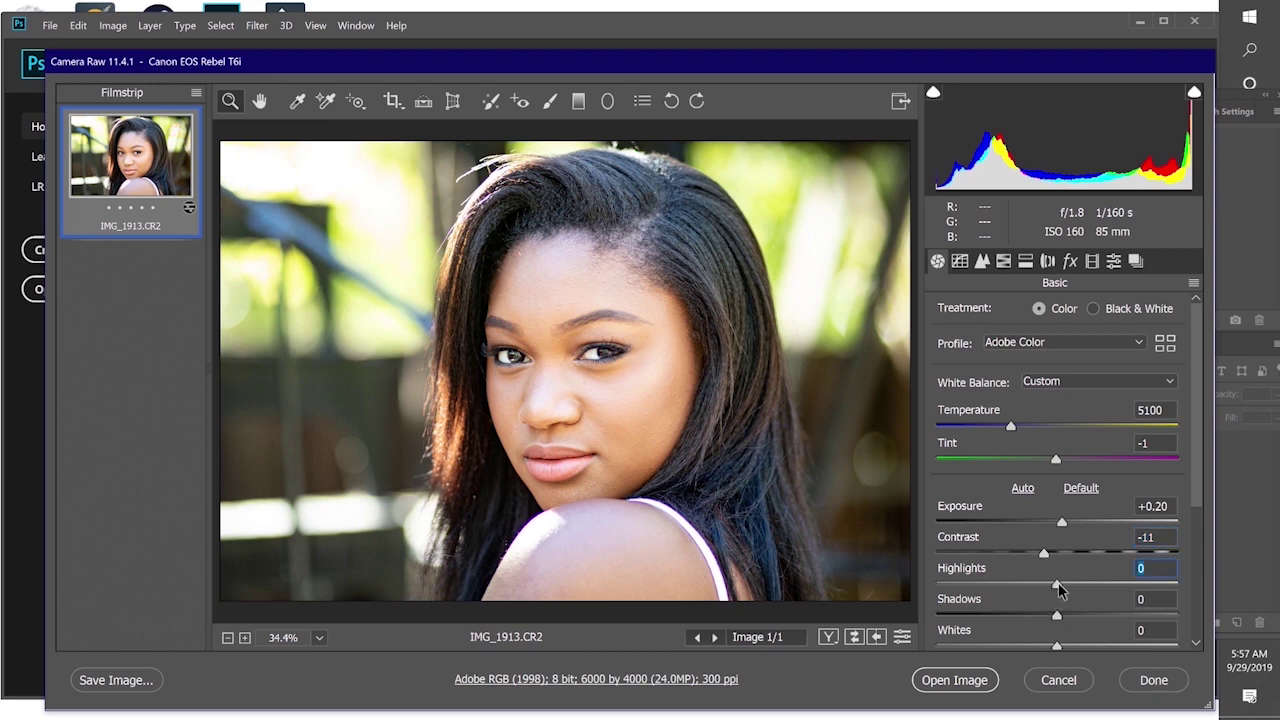
pyautogui.moveTo(1060, 590); pyautogui.dragTo(987, 582)
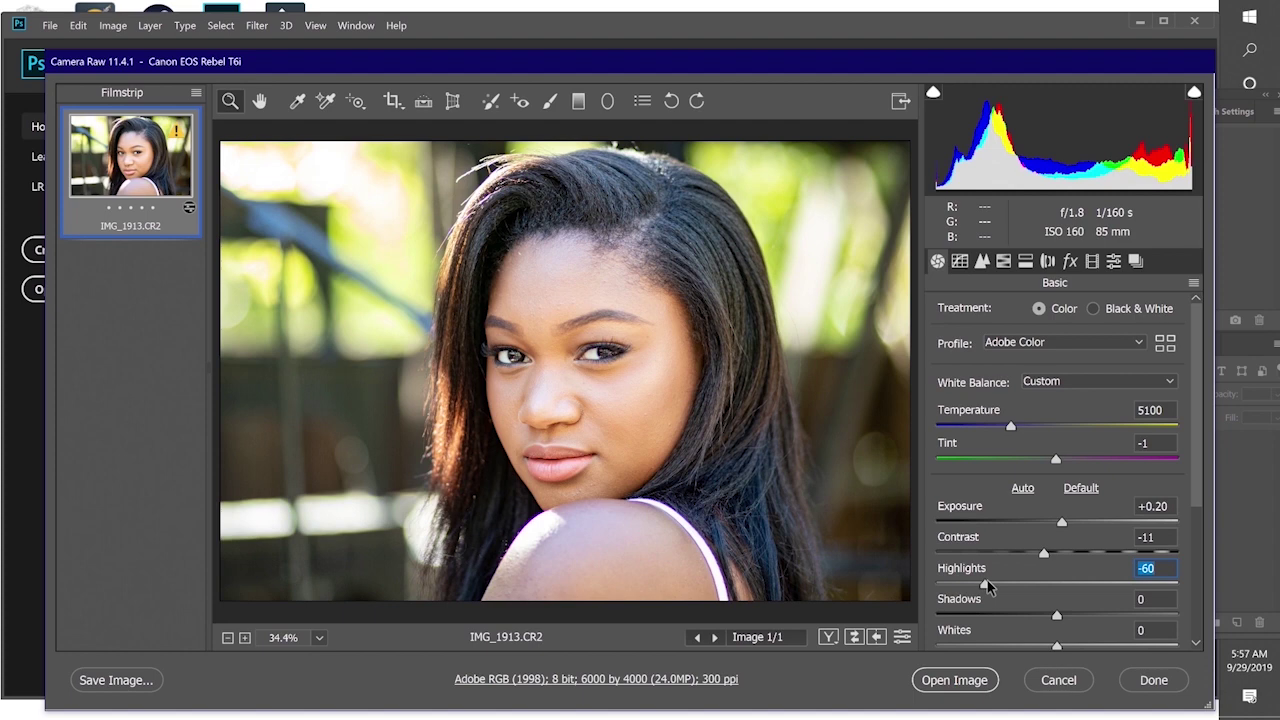
pyautogui.scroll(-2, 1036, 550)
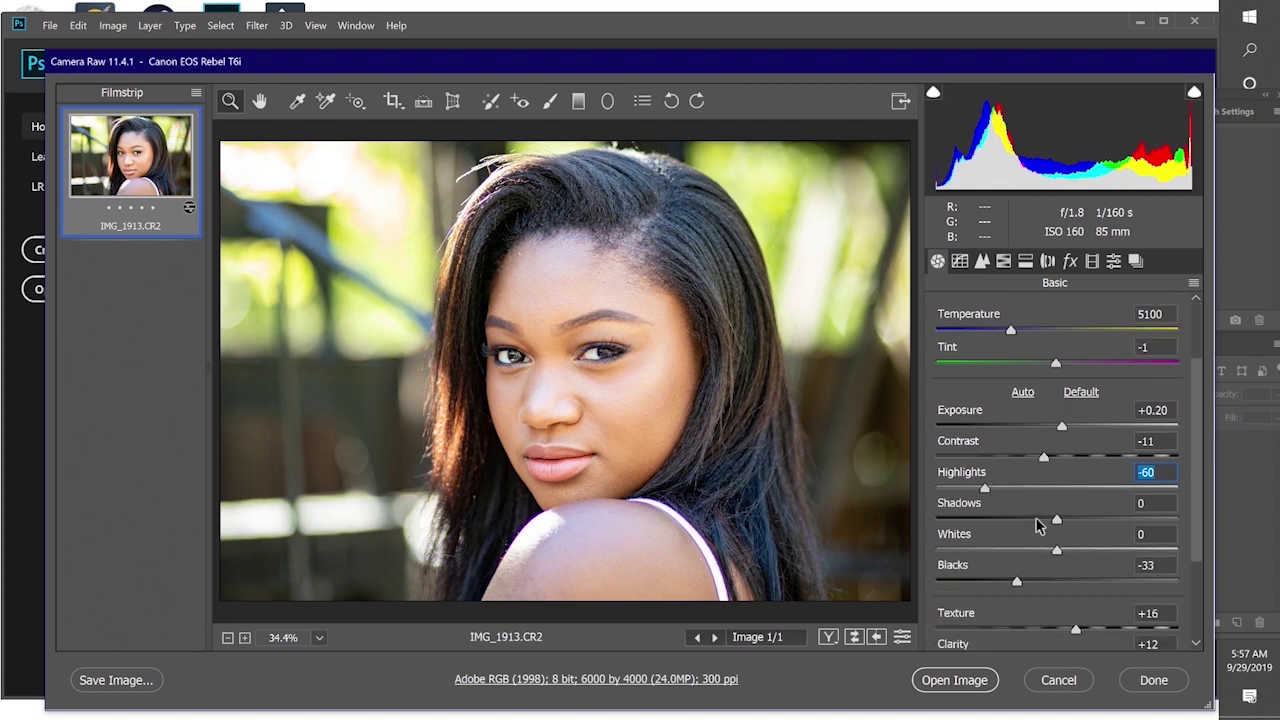
pyautogui.moveTo(1058, 522); pyautogui.dragTo(1045, 522)
# Cool the portrait's white balance by setting the temperature to 4700
pyautogui.scroll(2, 1064, 475)
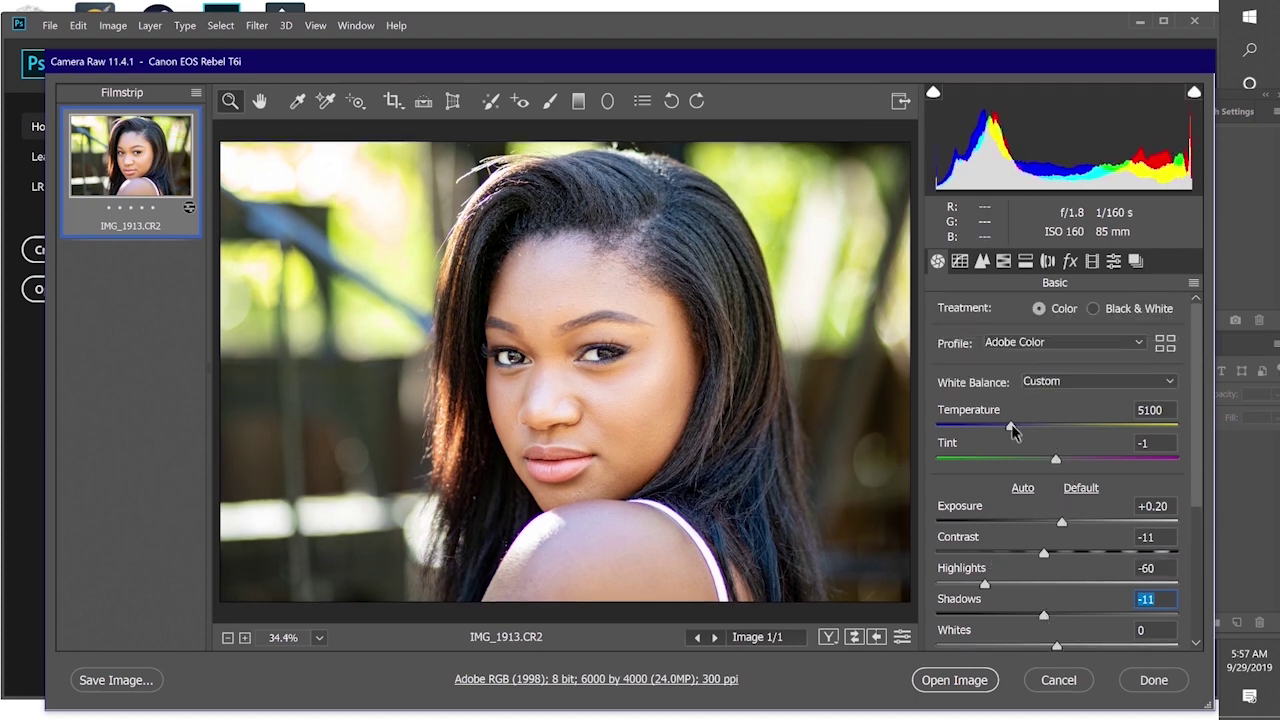
pyautogui.moveTo(1012, 427); pyautogui.dragTo(1015, 432)
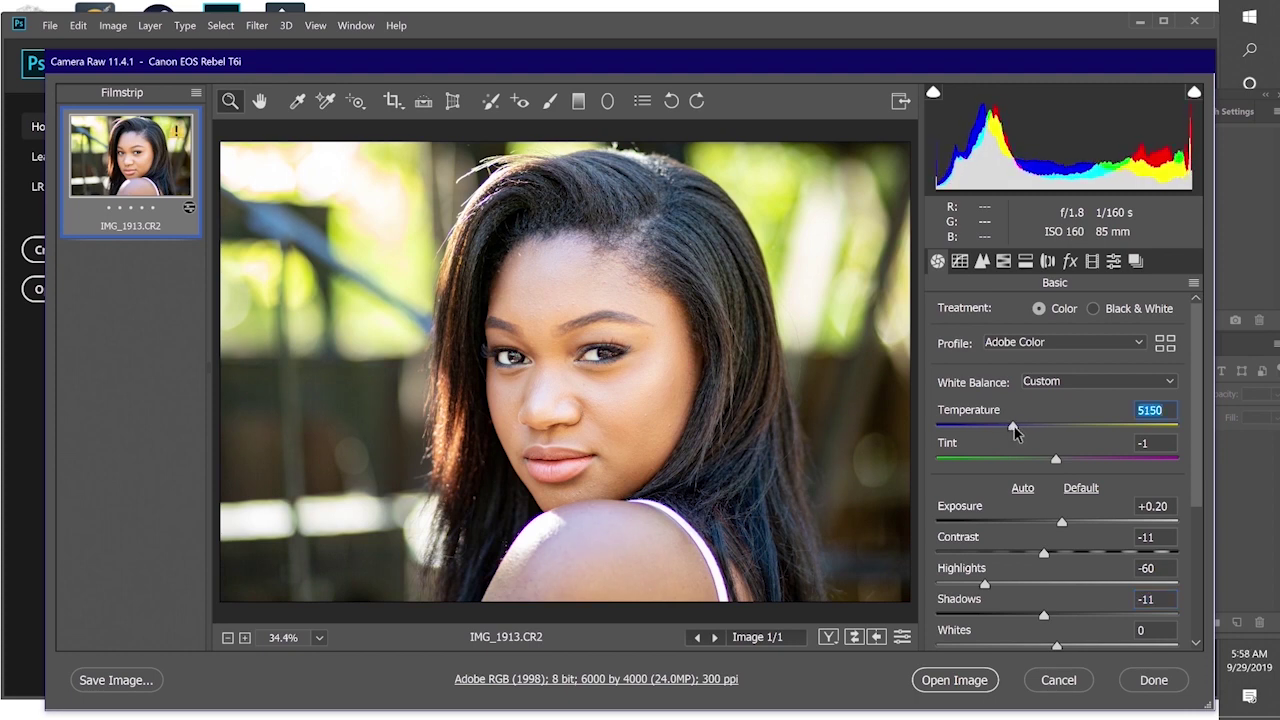
pyautogui.moveTo(1015, 432); pyautogui.dragTo(1012, 433)
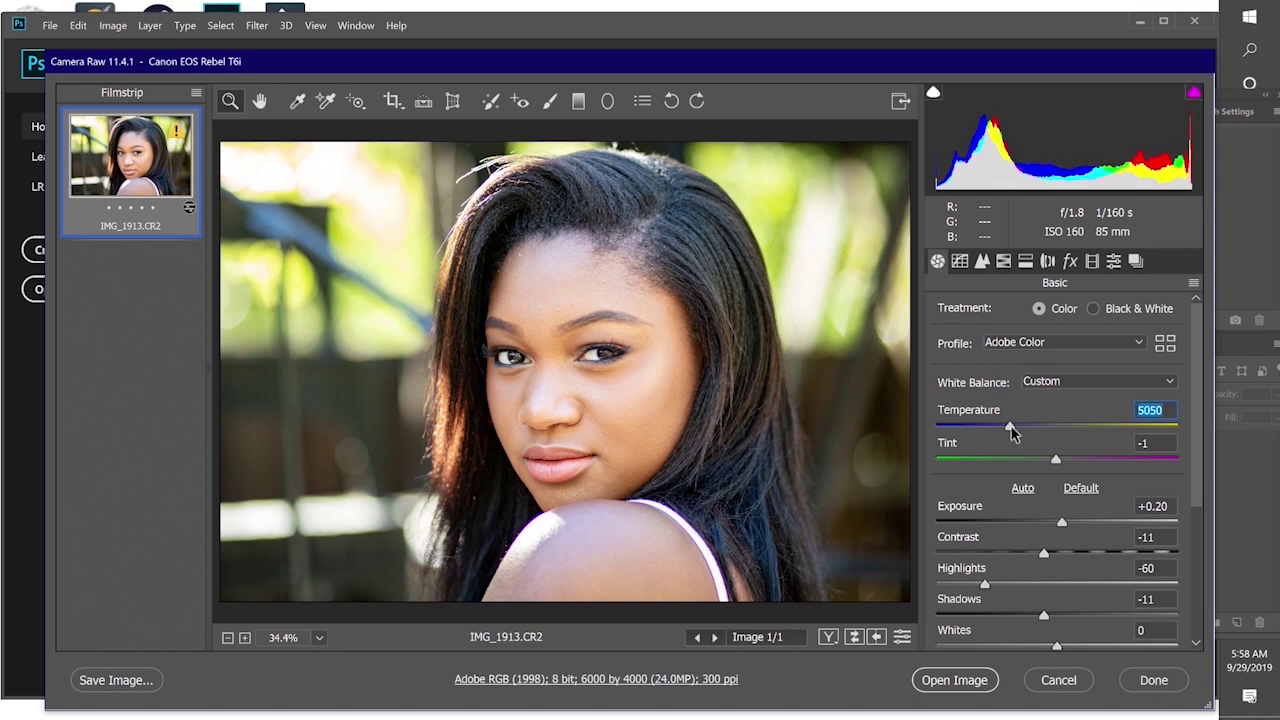
pyautogui.moveTo(1012, 432); pyautogui.dragTo(1002, 431)
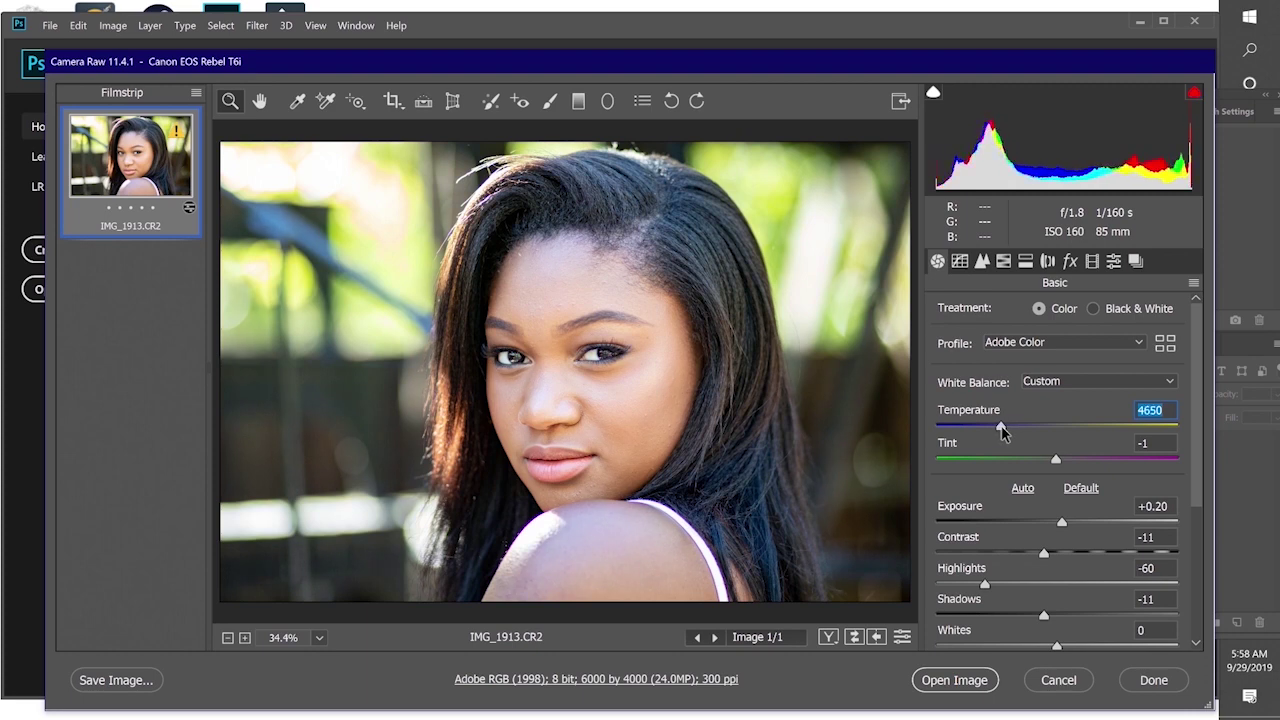
pyautogui.moveTo(1002, 431); pyautogui.dragTo(1004, 431)
# Check the portrait at a different magnification and open the adjusted raw image in Photoshop
pyautogui.keyDown('alt'); pyautogui.click(810, 513); pyautogui.keyUp('alt')
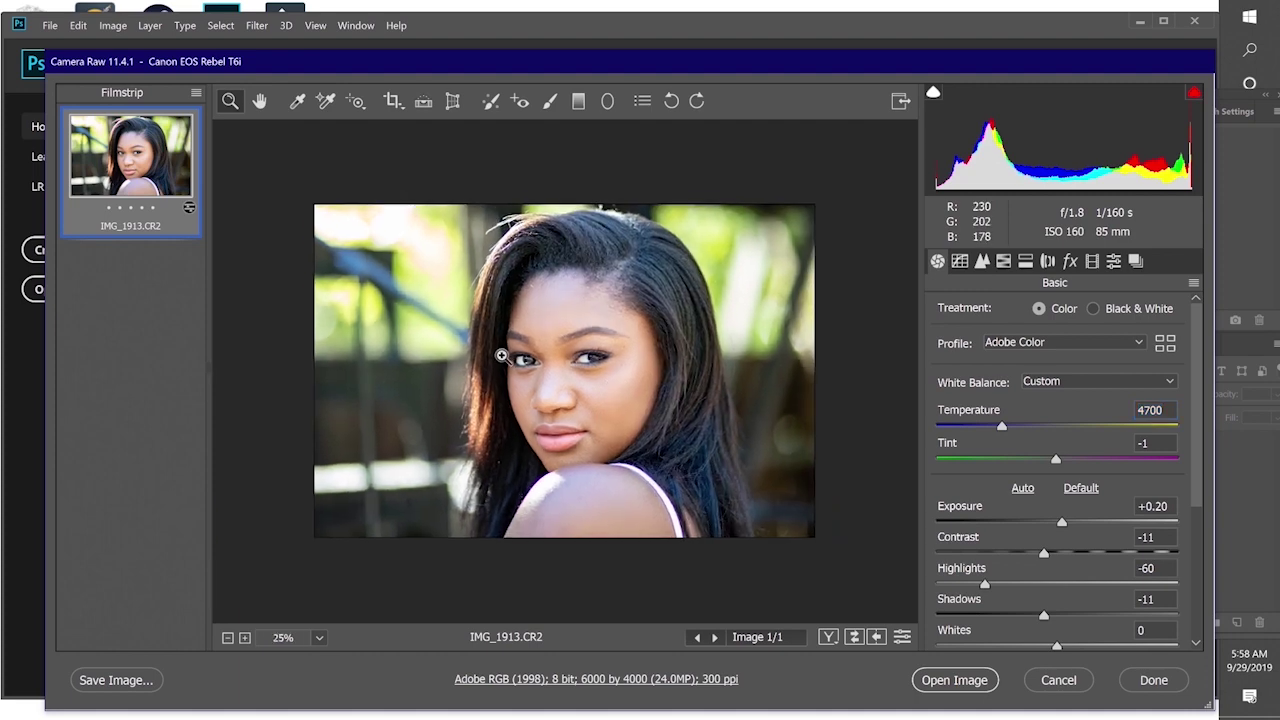
pyautogui.click(502, 355)
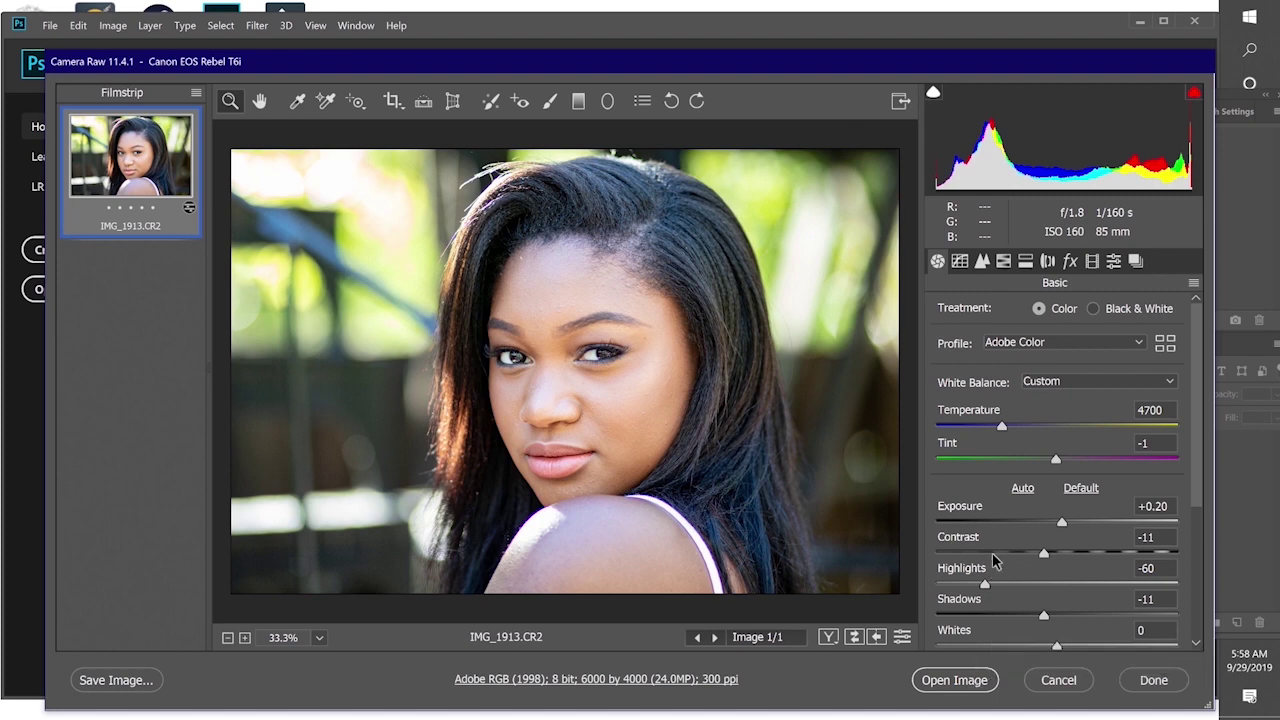
pyautogui.click(951, 688)
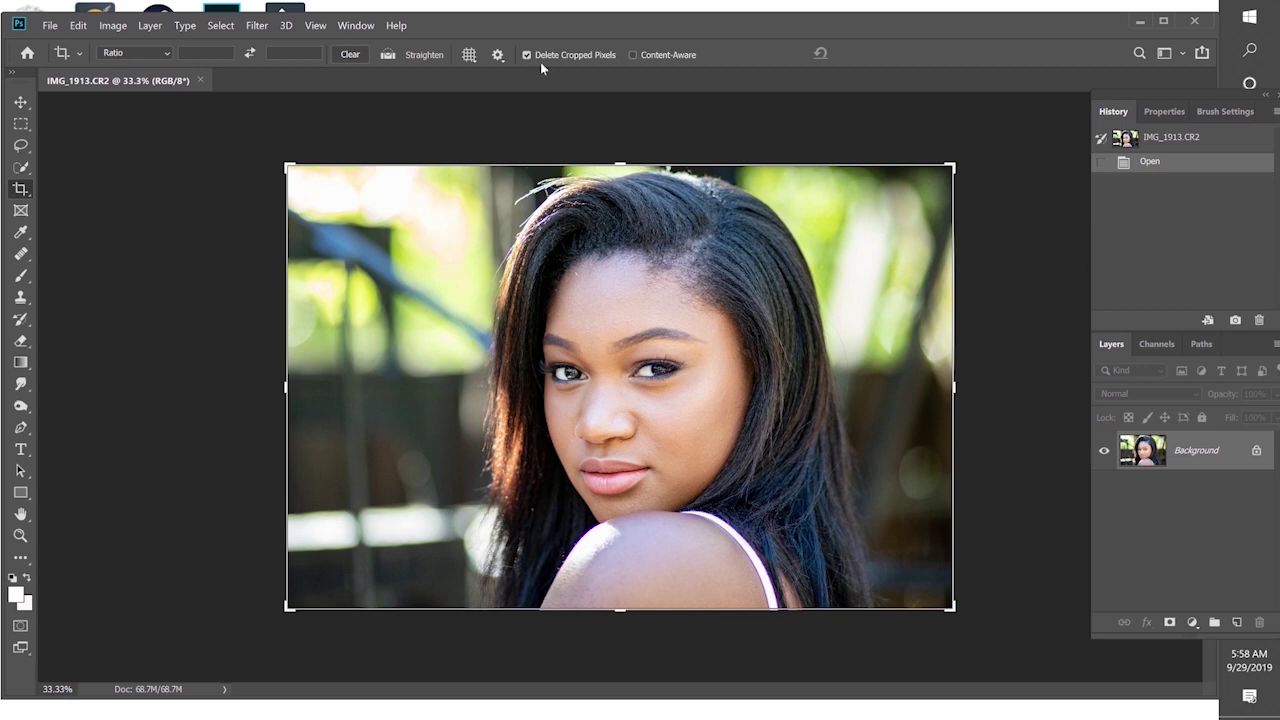
# Activate the Burn tool and show the Dodge, Burn and Sponge tool variants
pyautogui.moveTo(623, 23); pyautogui.dragTo(623, 20)
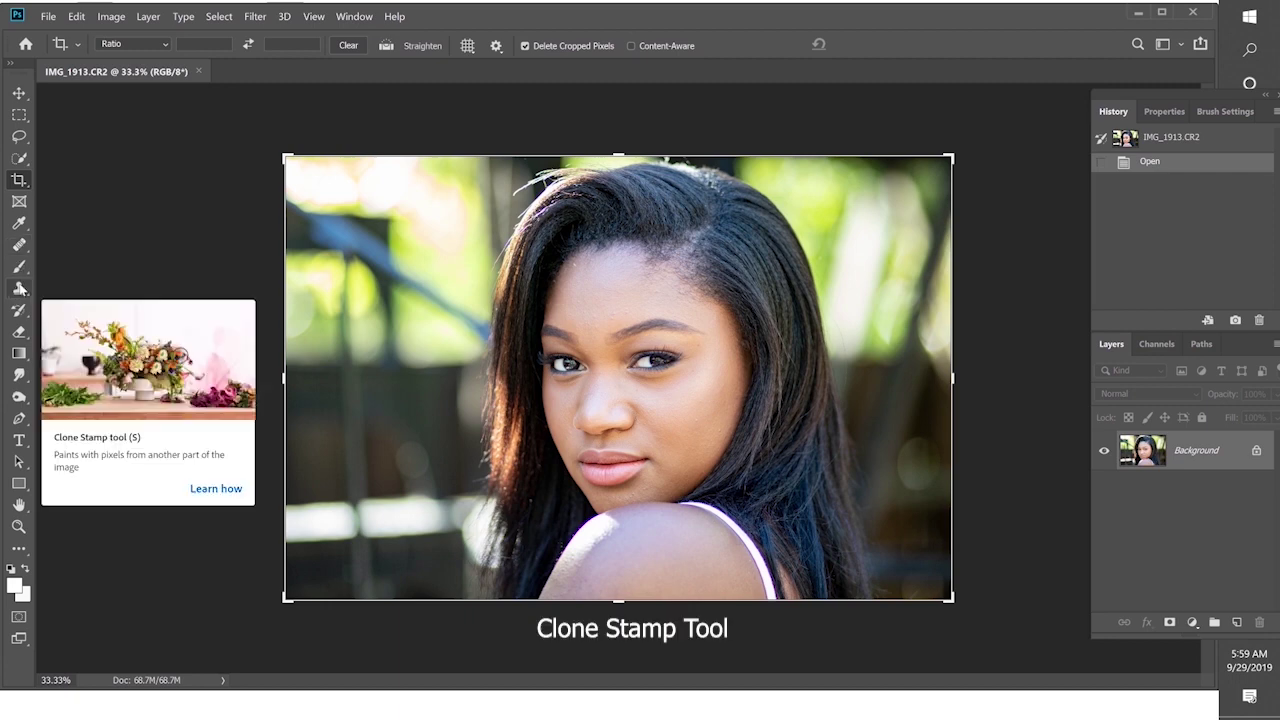
pyautogui.click(20, 398)
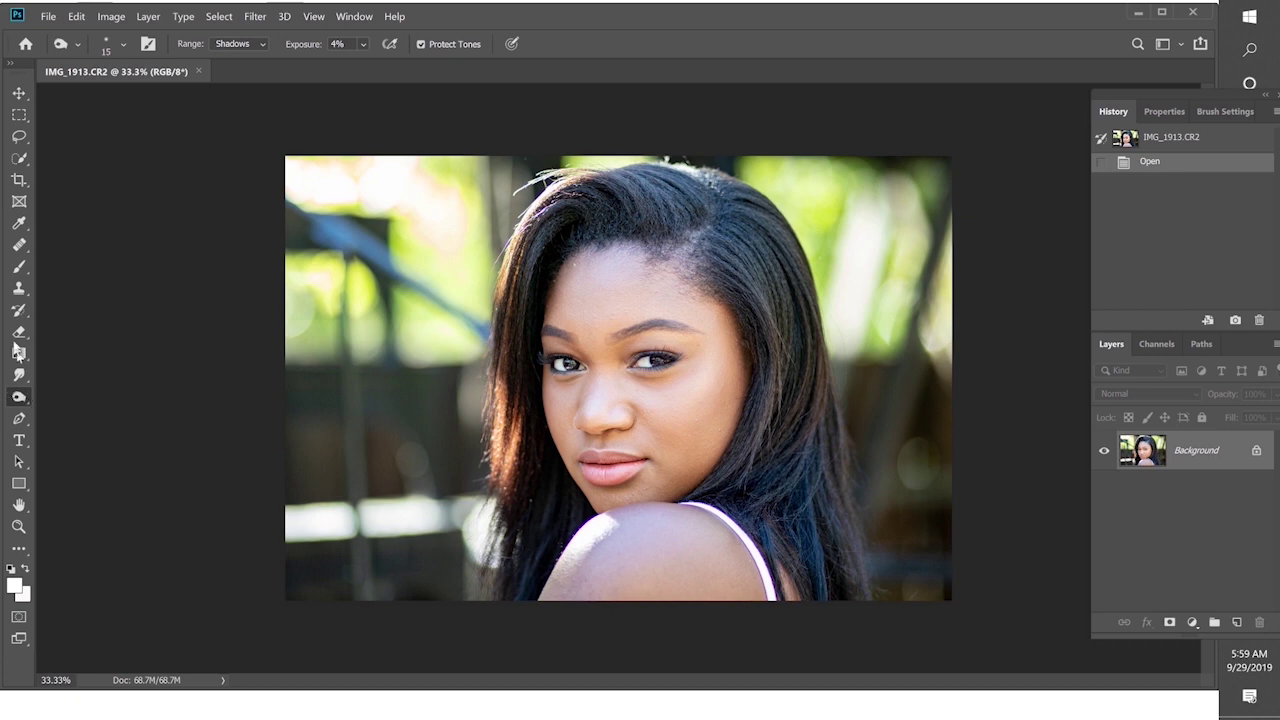
pyautogui.click(24, 399)
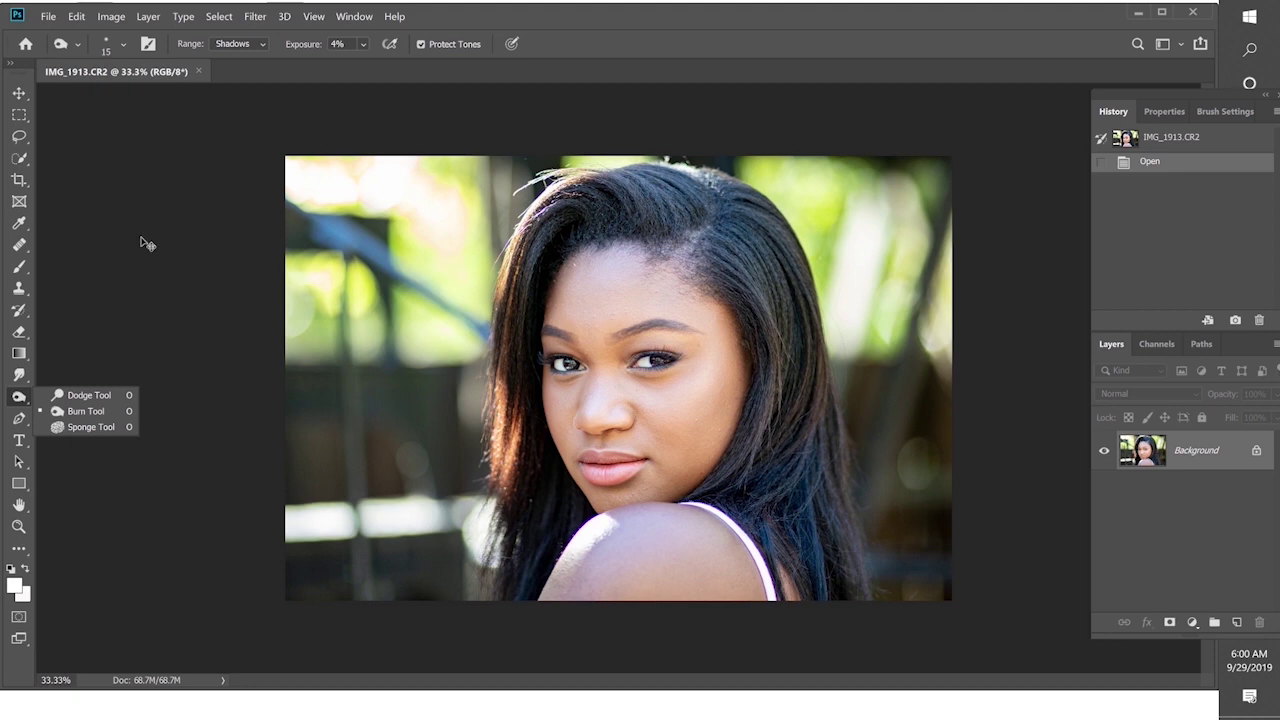
# Activate the Healing Brush tool with the portrait's forehead shown at 100% magnification
pyautogui.hotkey('ctrl', '+')
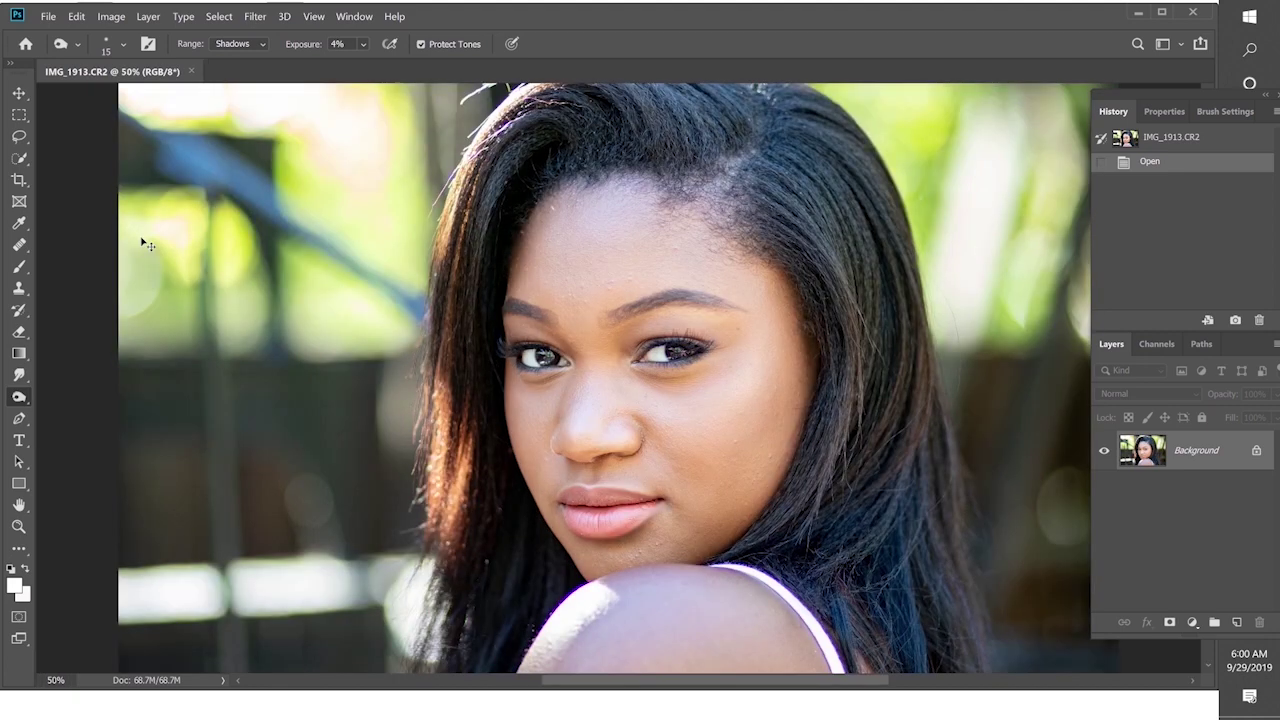
pyautogui.hotkey('ctrl', '+')
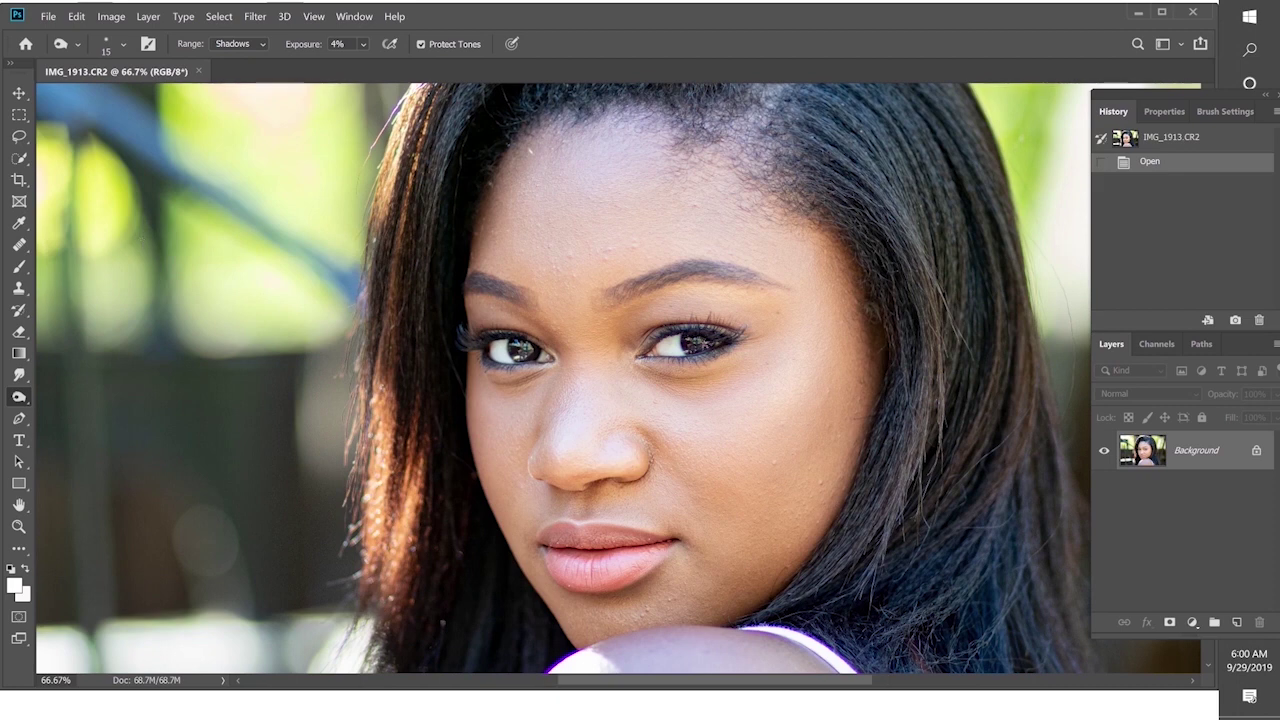
pyautogui.scroll(2, 145, 243)
pyautogui.scroll(4, 82, 299)
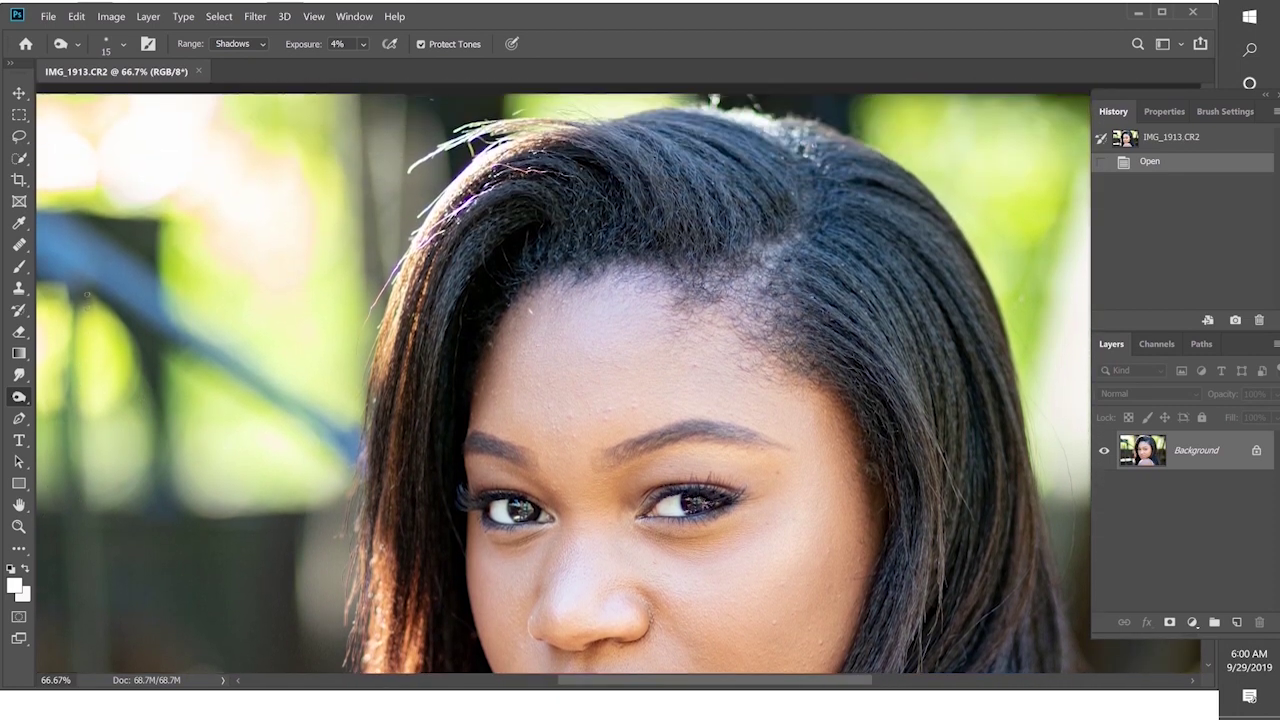
pyautogui.scroll(-1, 618, 377)
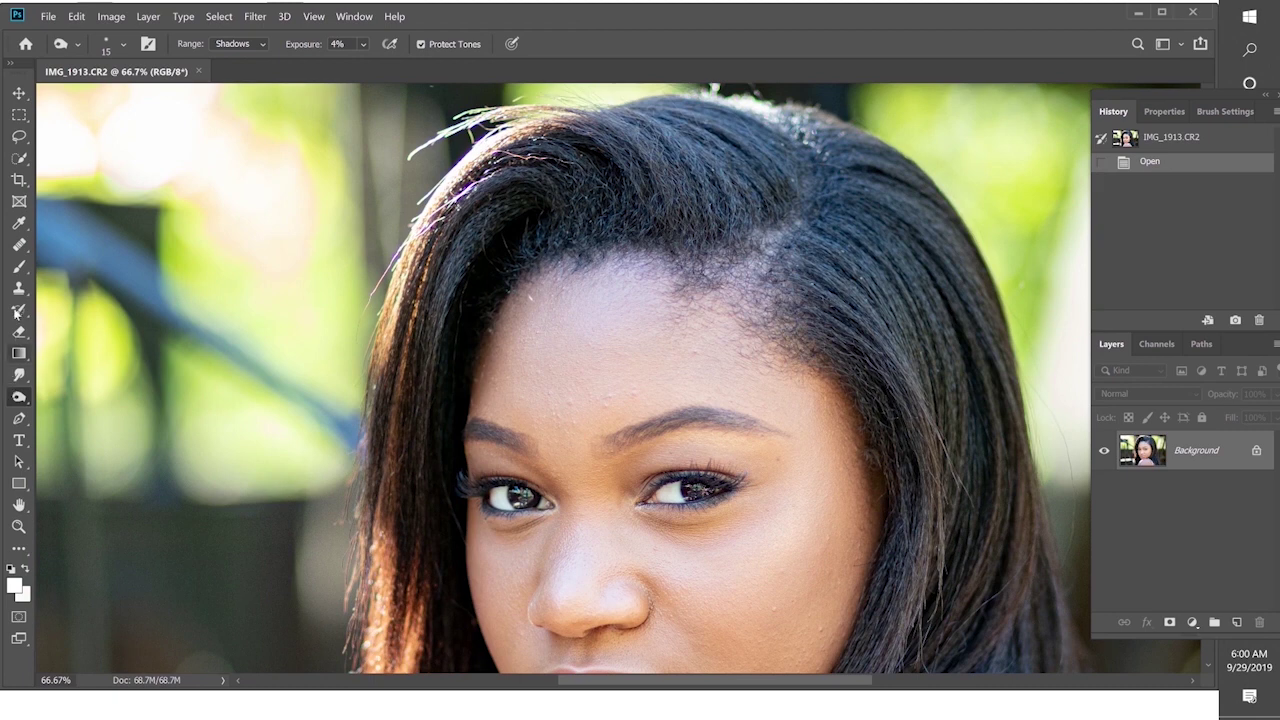
pyautogui.click(20, 246)
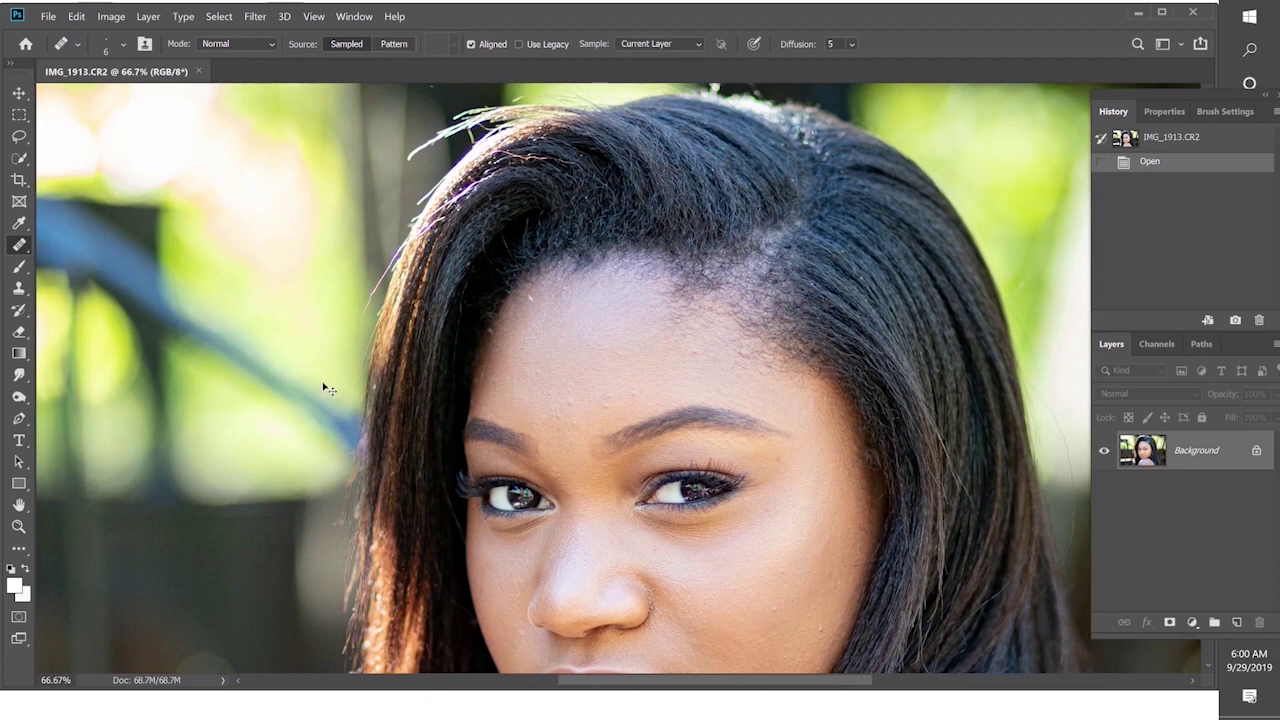
pyautogui.hotkey('ctrl', '1')
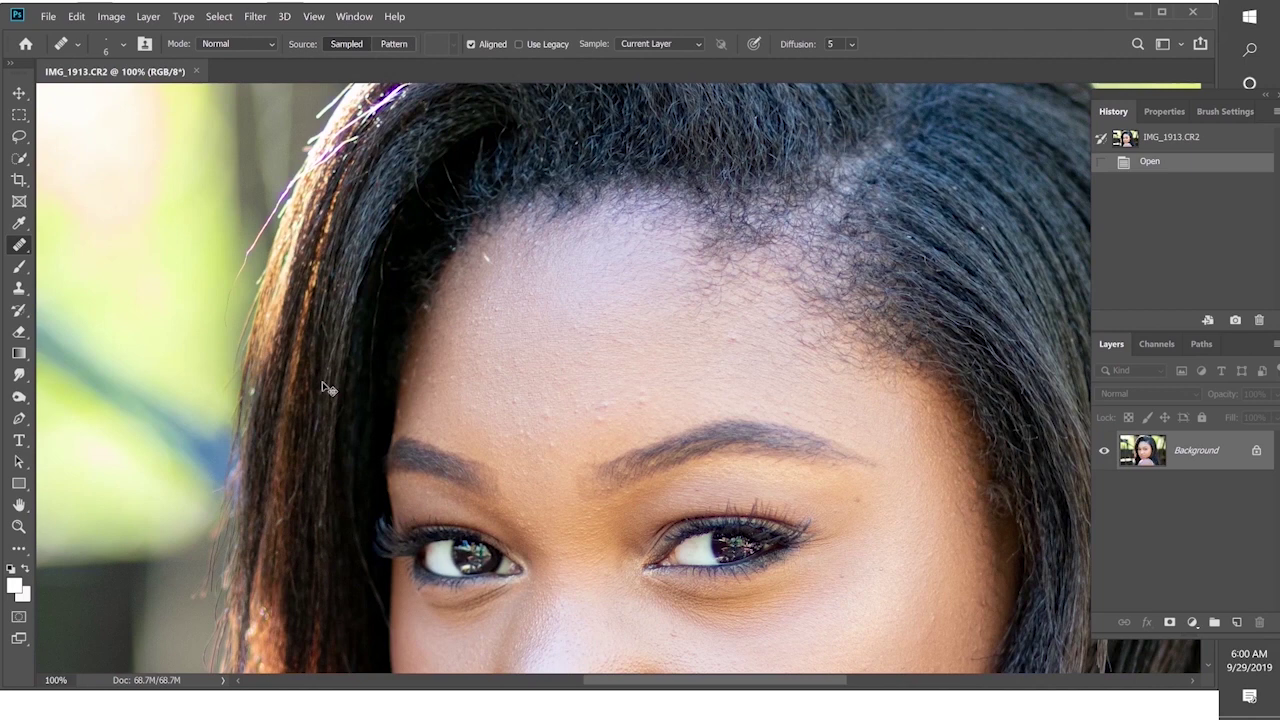
pyautogui.scroll(1, 325, 387)
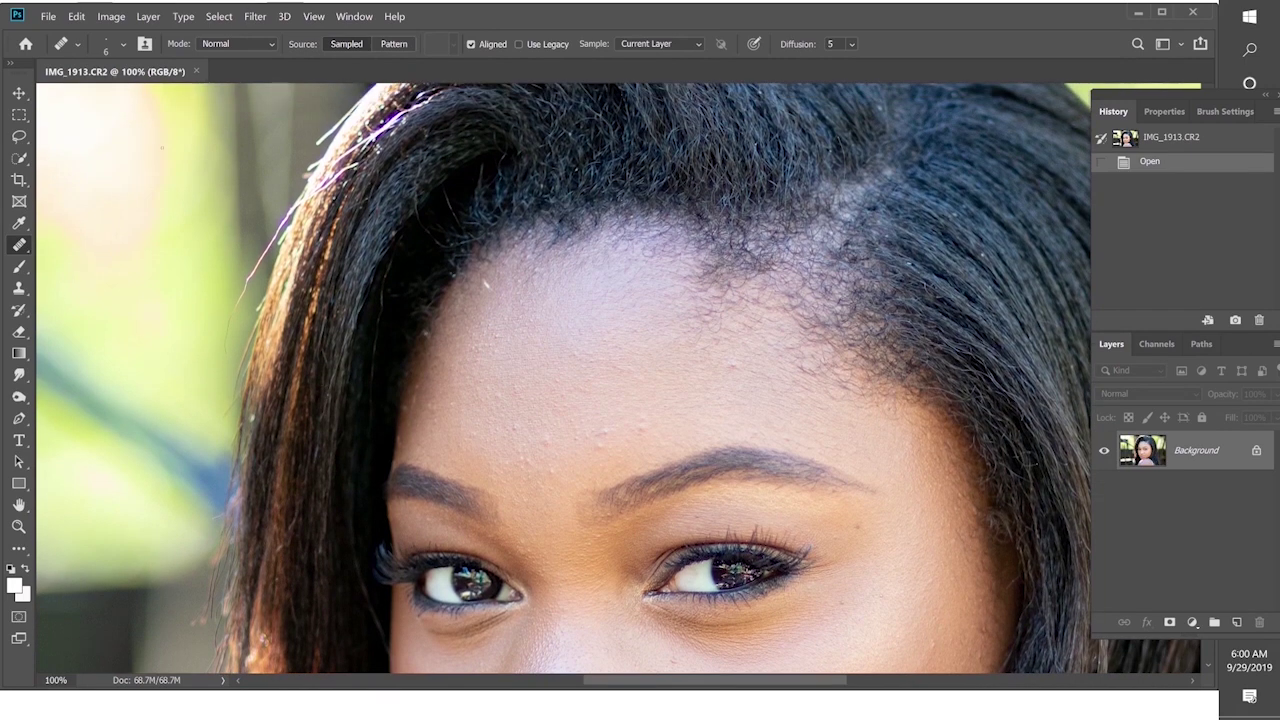
# Set the Healing Brush size to 19 px and dismiss the source point warning
pyautogui.click(77, 44)
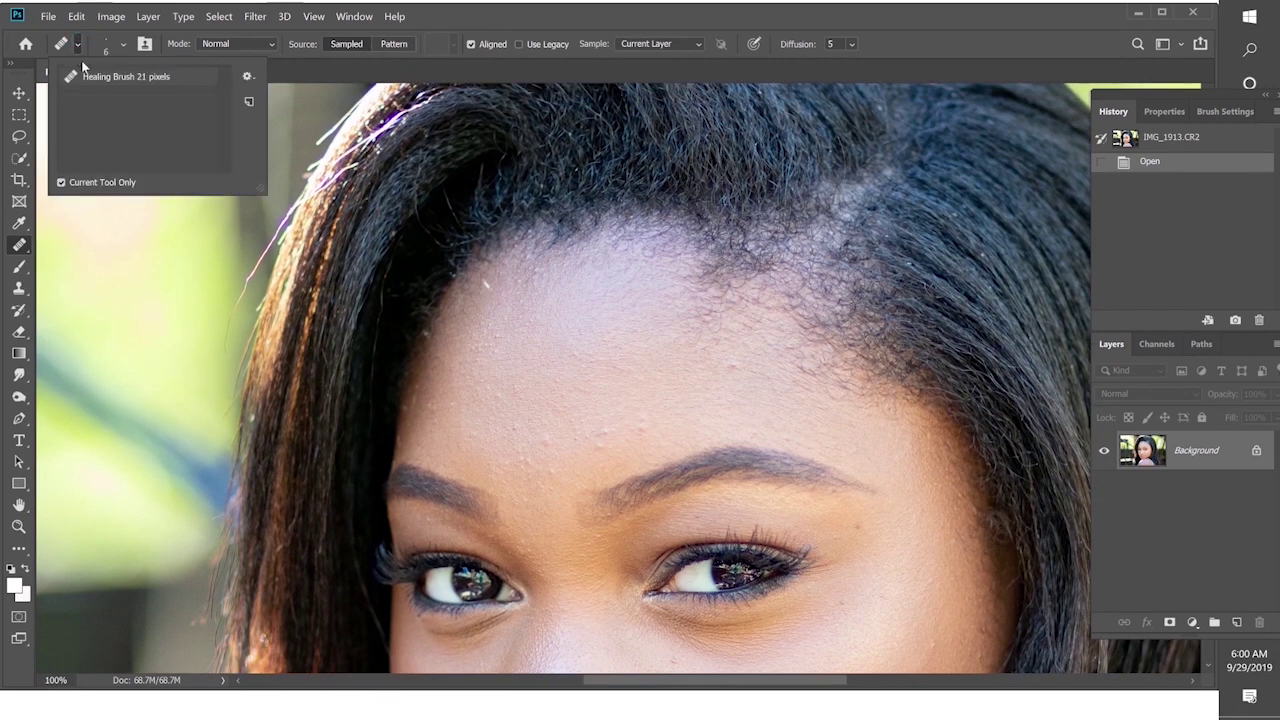
pyautogui.click(118, 45)
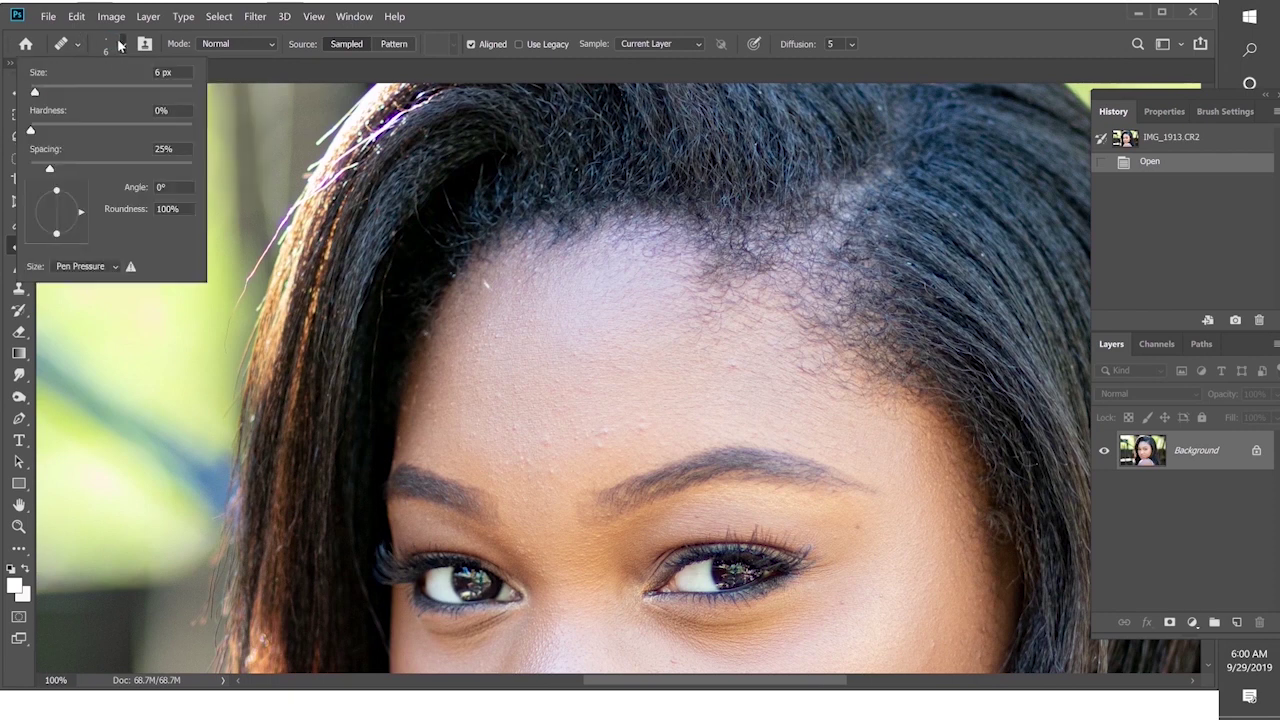
pyautogui.moveTo(37, 93); pyautogui.dragTo(43, 93)
pyautogui.moveTo(43, 92); pyautogui.dragTo(45, 92)
pyautogui.click(261, 130)
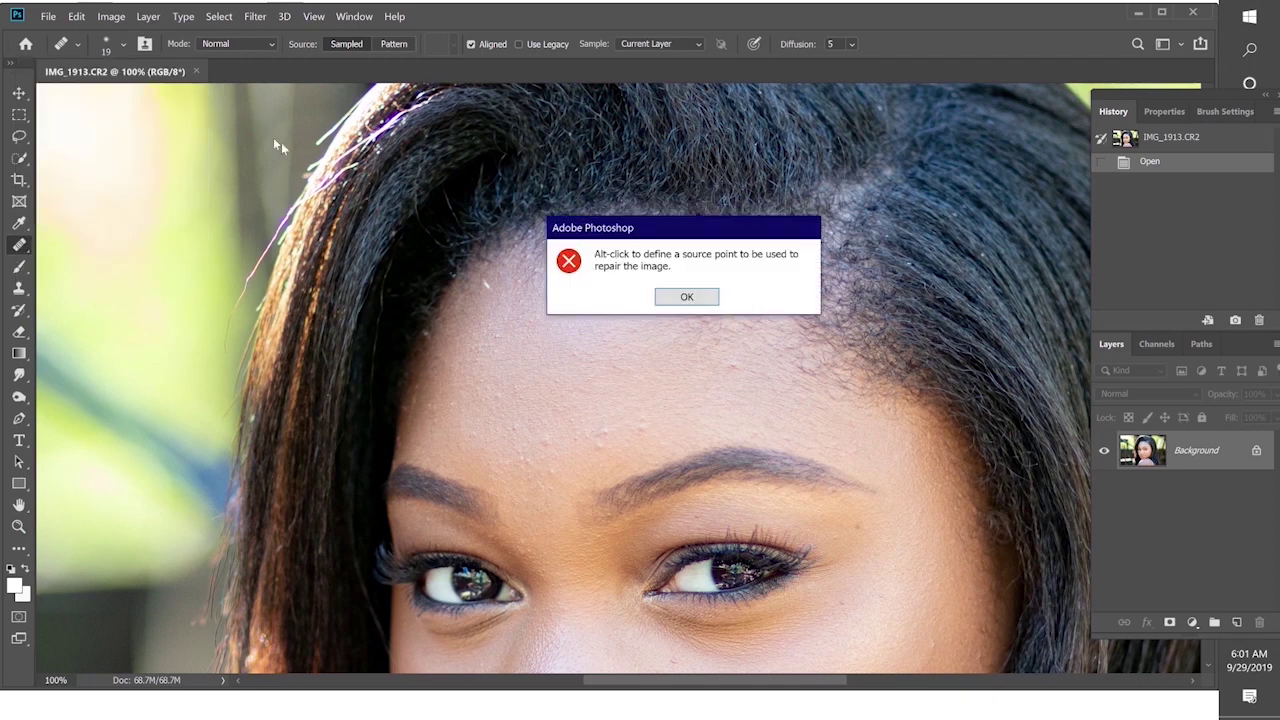
pyautogui.click(670, 298)
# Sample clean skin and heal the bright spots and small bumps on the forehead just below the hairline with the Healing Brush
pyautogui.scroll(-2, 536, 310)
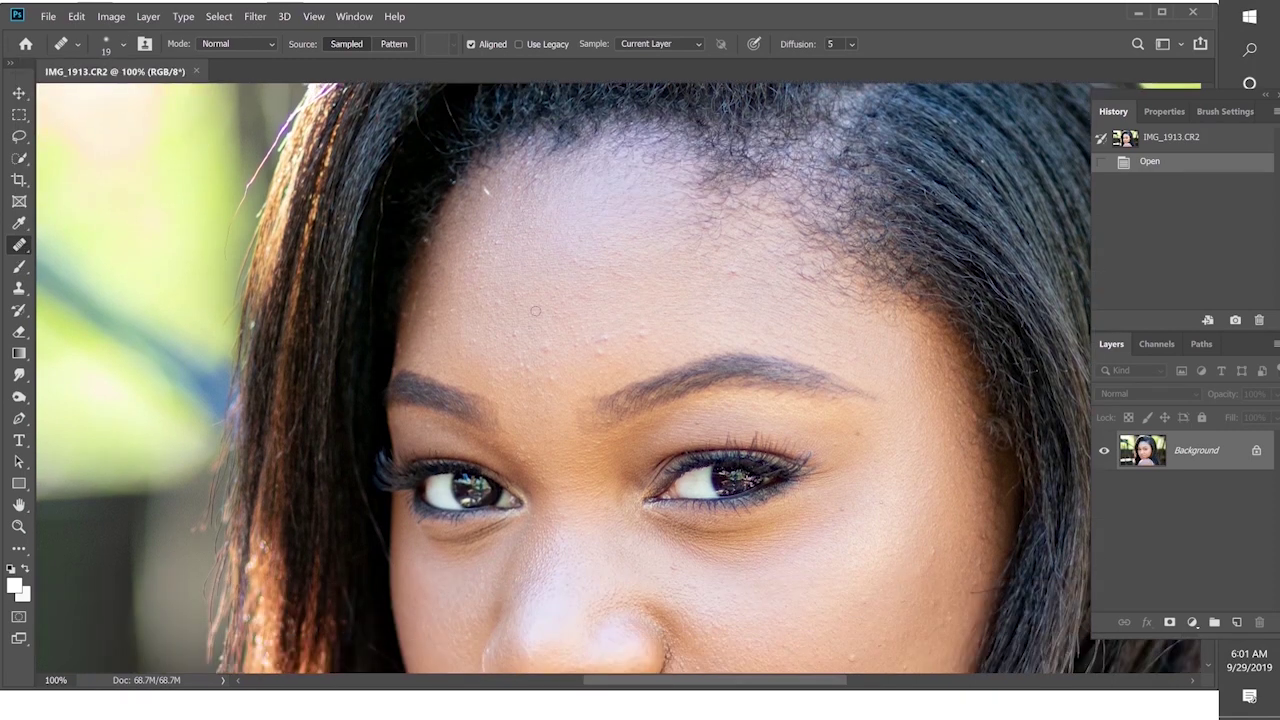
pyautogui.scroll(-2, 537, 310)
pyautogui.scroll(2, 560, 316)
pyautogui.scroll(1, 562, 318)
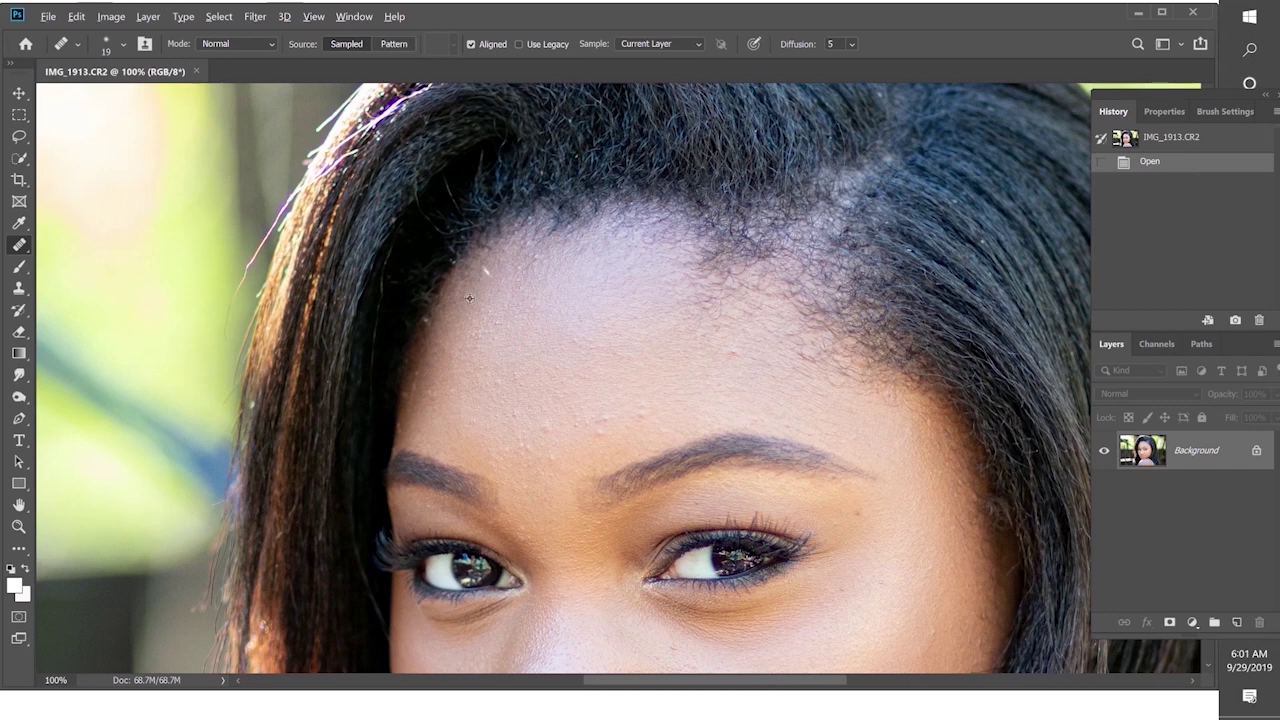
pyautogui.keyDown('alt'); pyautogui.click(408, 262); pyautogui.keyUp('alt')
pyautogui.click(492, 278)
pyautogui.click(483, 305)
pyautogui.click(485, 300)
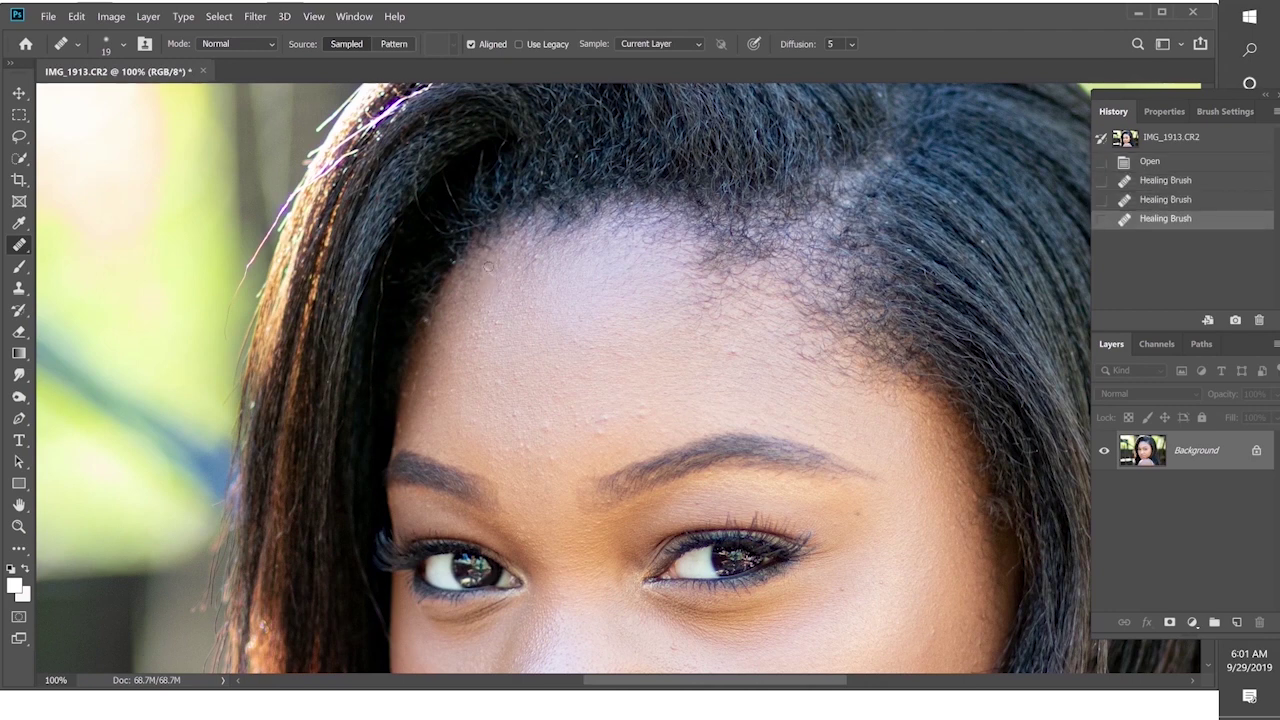
pyautogui.click(486, 296)
pyautogui.click(490, 271)
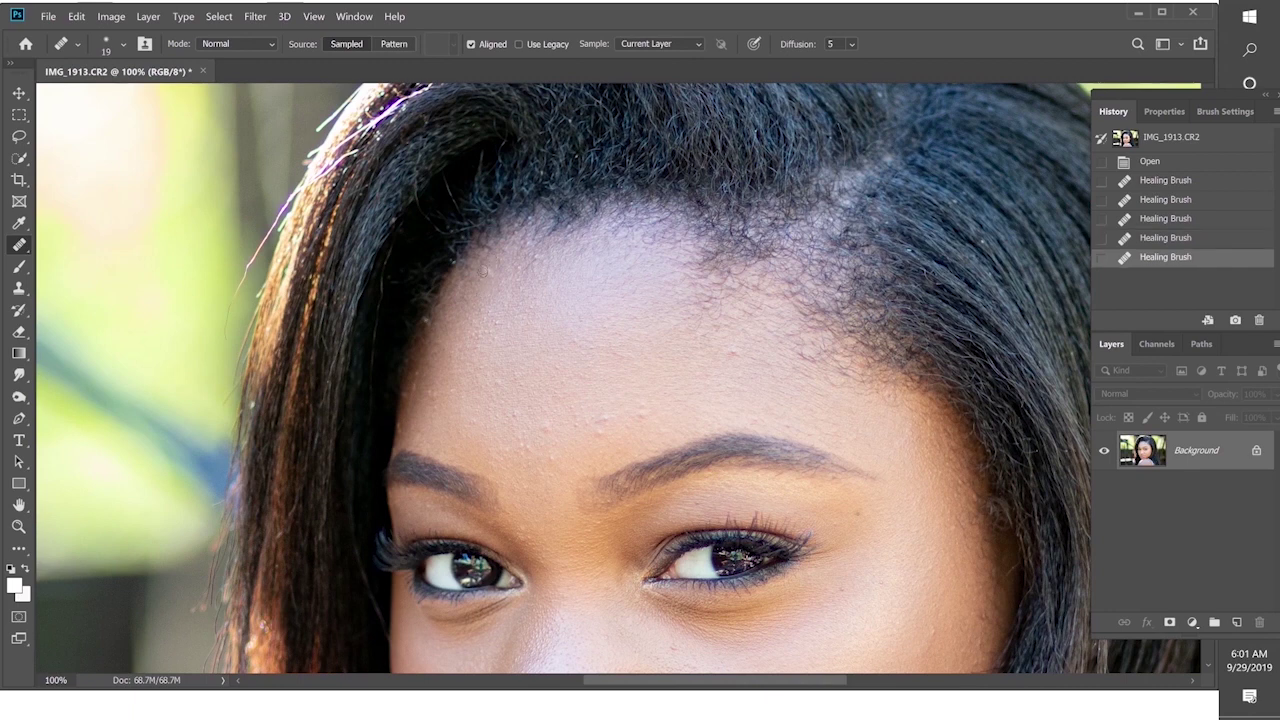
pyautogui.click(484, 270)
pyautogui.click(481, 284)
pyautogui.click(477, 295)
pyautogui.click(476, 296)
pyautogui.click(478, 300)
pyautogui.click(492, 275)
pyautogui.click(491, 276)
pyautogui.click(490, 276)
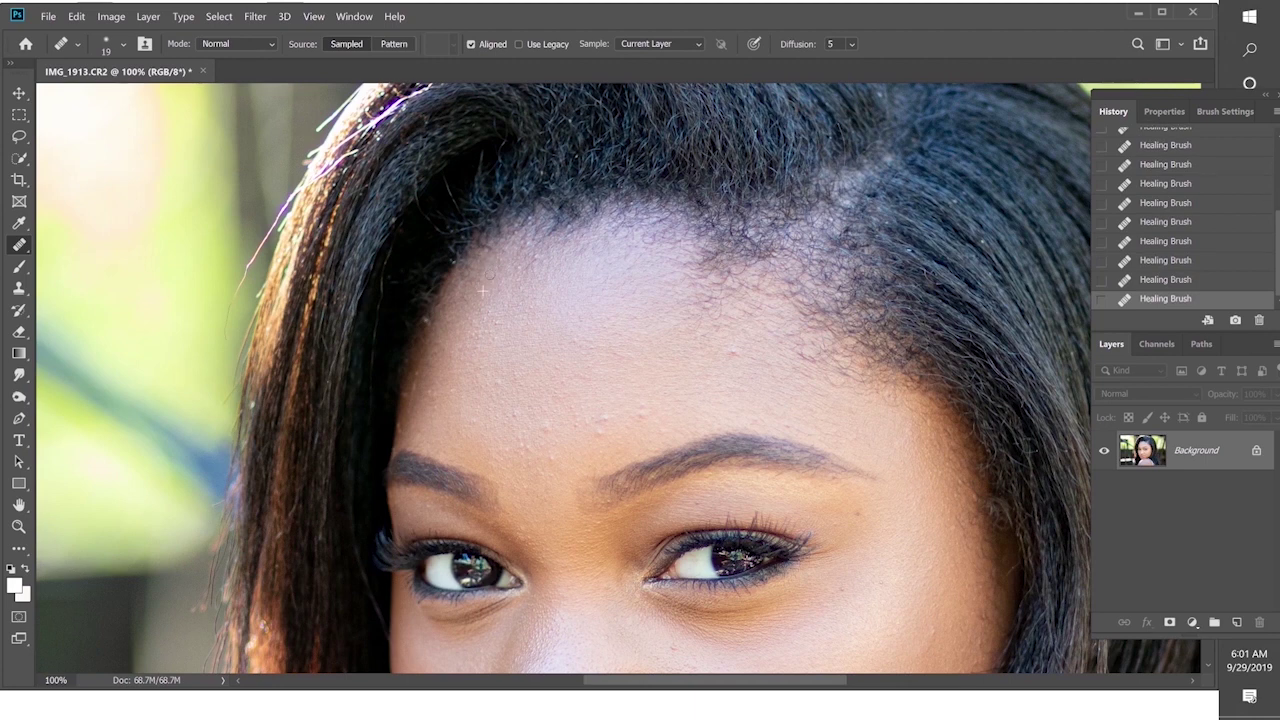
pyautogui.click(476, 292)
pyautogui.click(472, 290)
pyautogui.click(480, 296)
pyautogui.click(497, 268)
# Activate the Clone Stamp tool at 100% opacity and enlarge its brush to 30 px
pyautogui.click(20, 288)
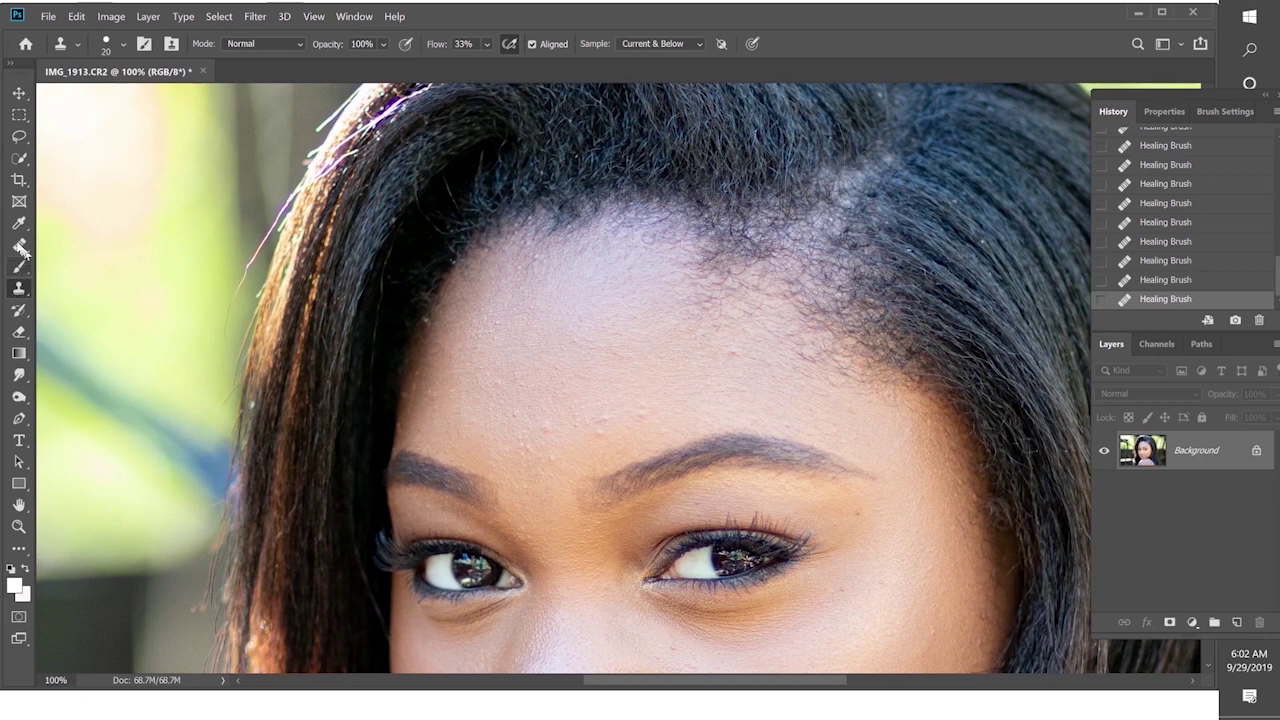
pyautogui.click(384, 44)
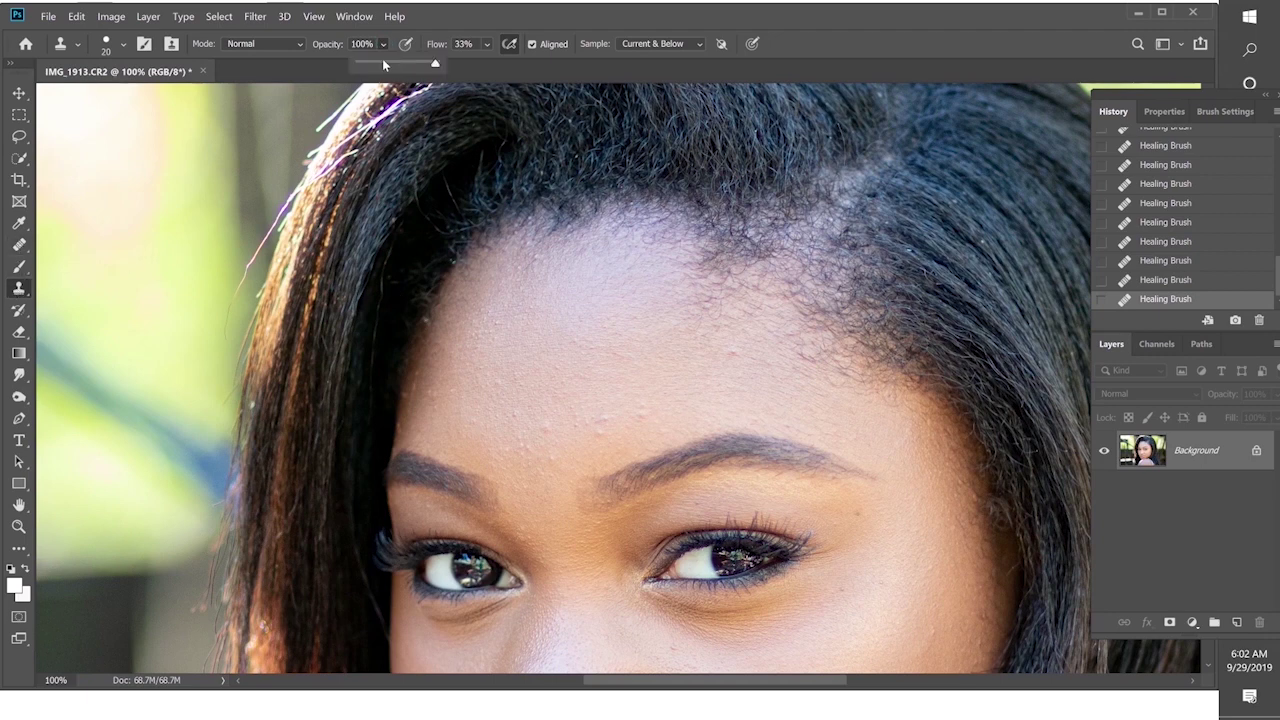
pyautogui.click(383, 64)
pyautogui.moveTo(376, 63); pyautogui.dragTo(476, 68)
pyautogui.press(']')
pyautogui.press(']')
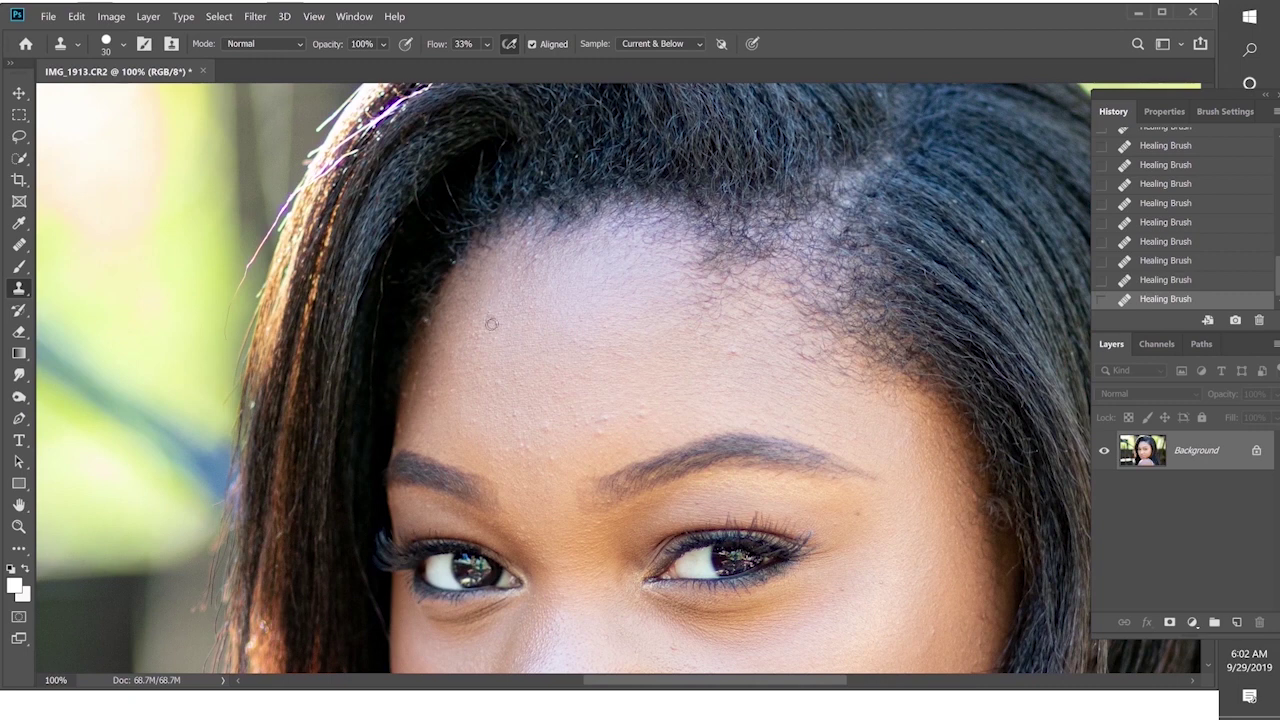
# Clone a horizontal streak across the forehead near the hairline at full opacity and blend it away with the Healing Brush
pyautogui.click(509, 322)
pyautogui.click(495, 323)
pyautogui.click(520, 323)
pyautogui.click(478, 323)
pyautogui.click(484, 323)
pyautogui.click(515, 323)
pyautogui.click(495, 322)
pyautogui.click(462, 324)
pyautogui.click(489, 323)
pyautogui.click(489, 323)
pyautogui.click(520, 323)
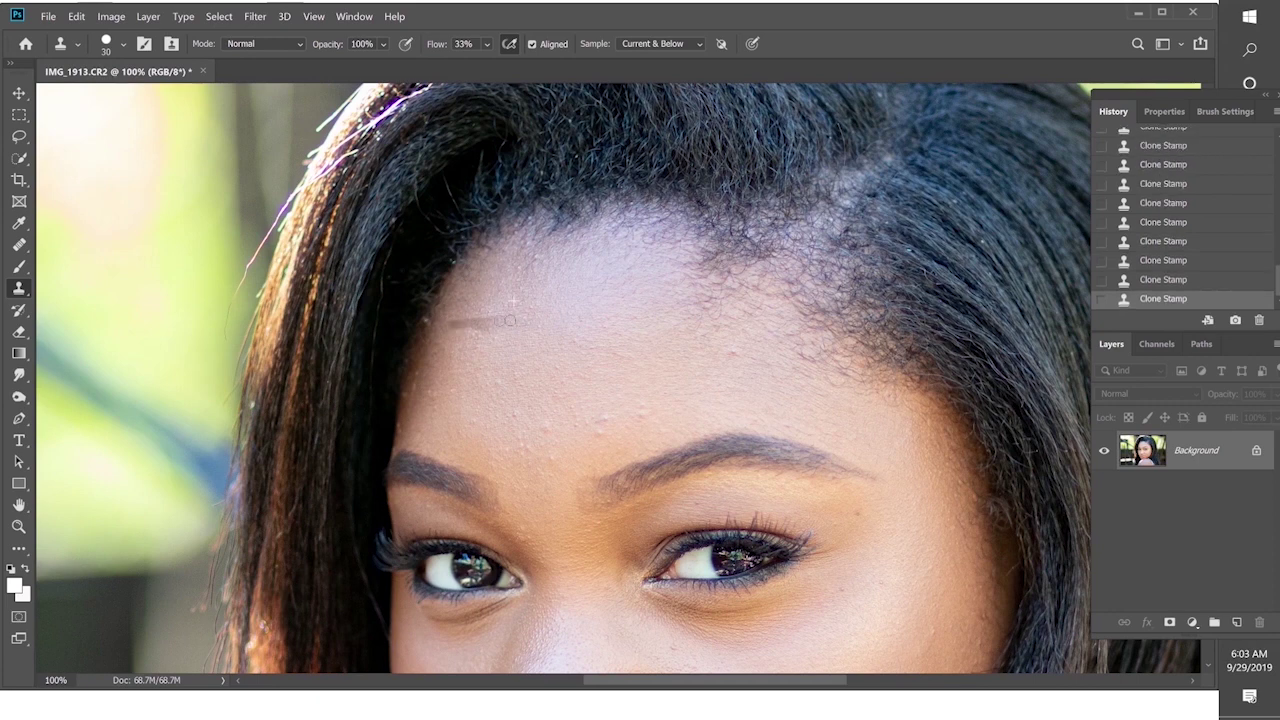
pyautogui.click(512, 324)
pyautogui.click(18, 246)
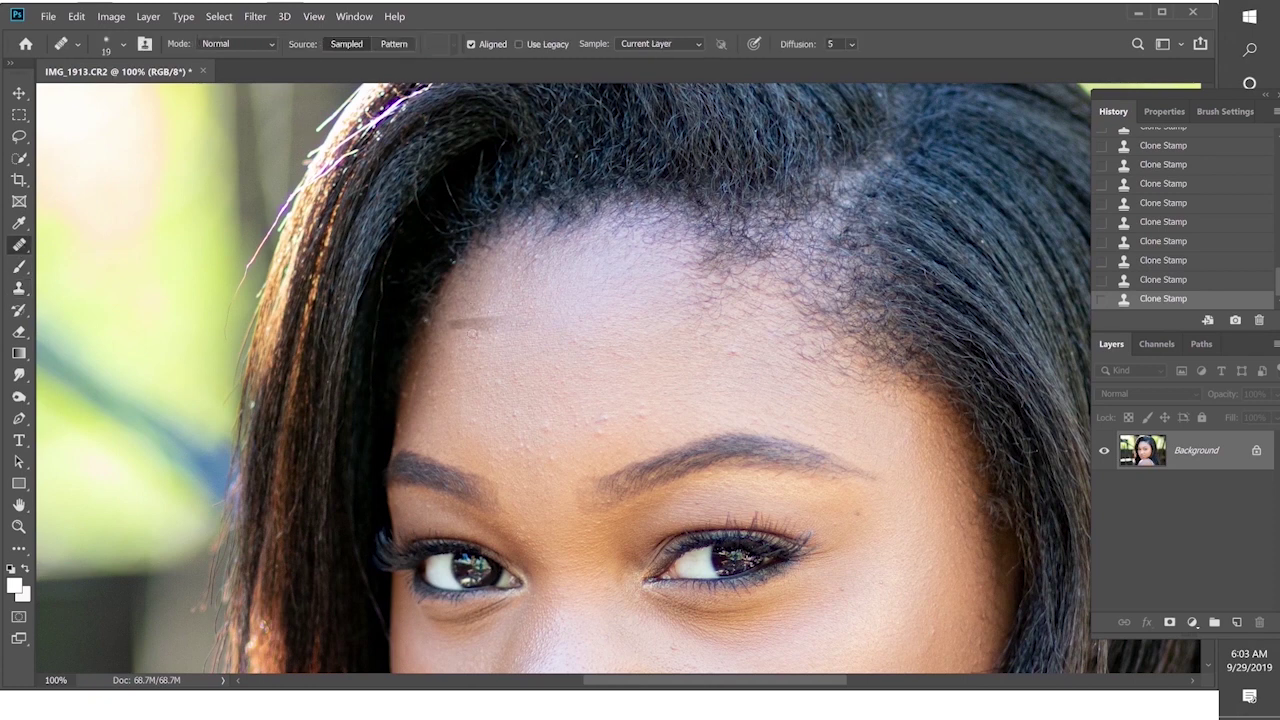
pyautogui.moveTo(452, 326); pyautogui.dragTo(496, 322)
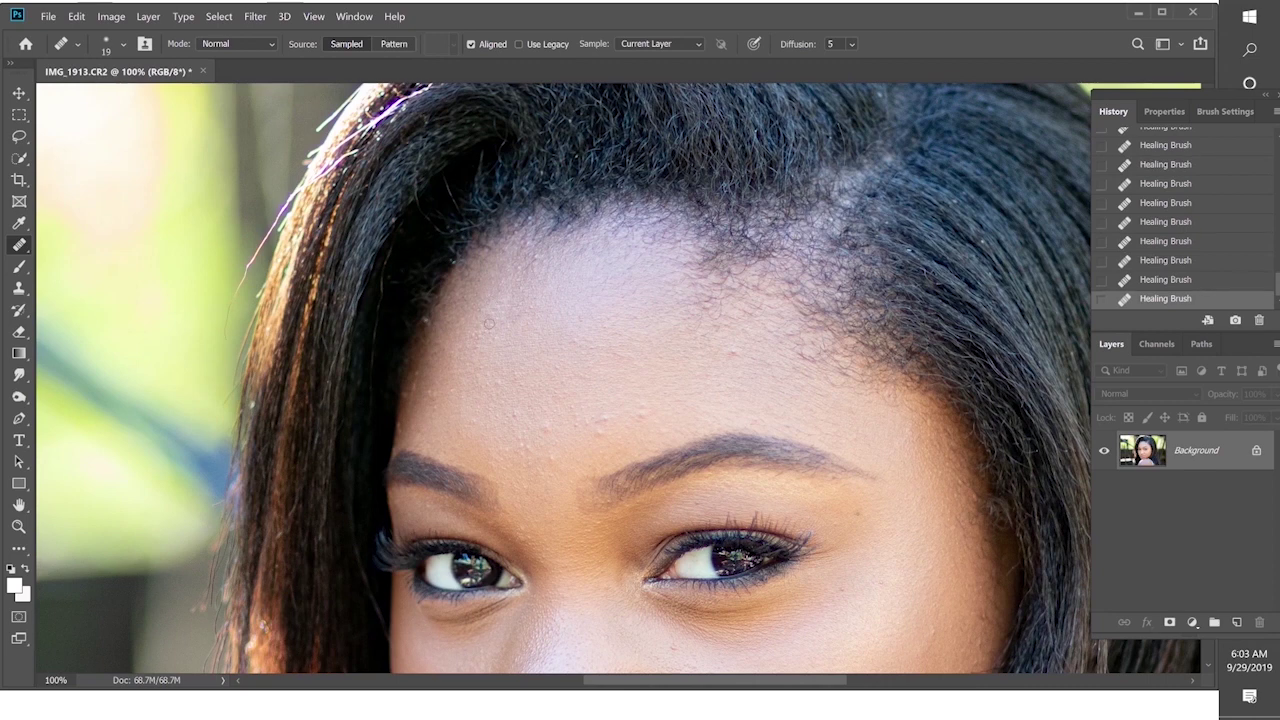
# Set the Clone Stamp opacity to 17% and clone over the bumps on the forehead above the brows
pyautogui.click(18, 288)
pyautogui.click(383, 44)
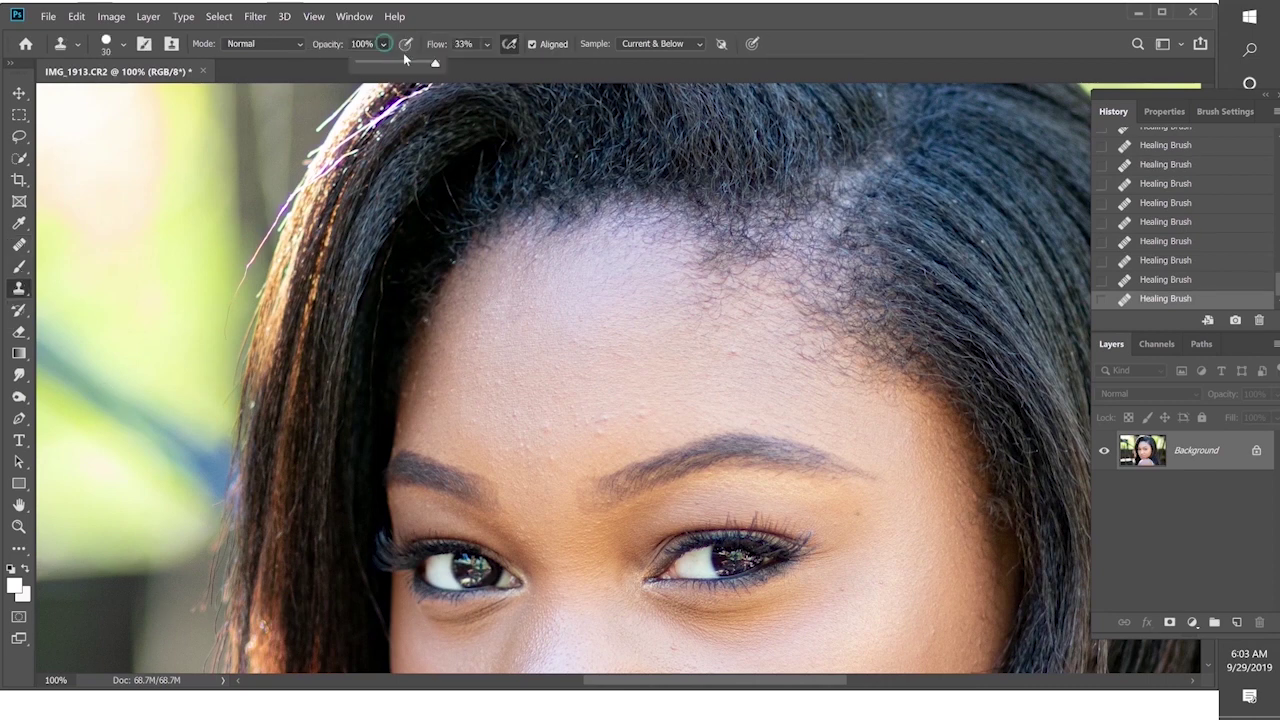
pyautogui.moveTo(411, 63); pyautogui.dragTo(370, 65)
pyautogui.click(558, 379)
pyautogui.click(558, 379)
# Clone away the red and white blemishes across the forehead with a 20 px Clone Stamp at 27% opacity
pyautogui.hotkey('ctrl', '+')
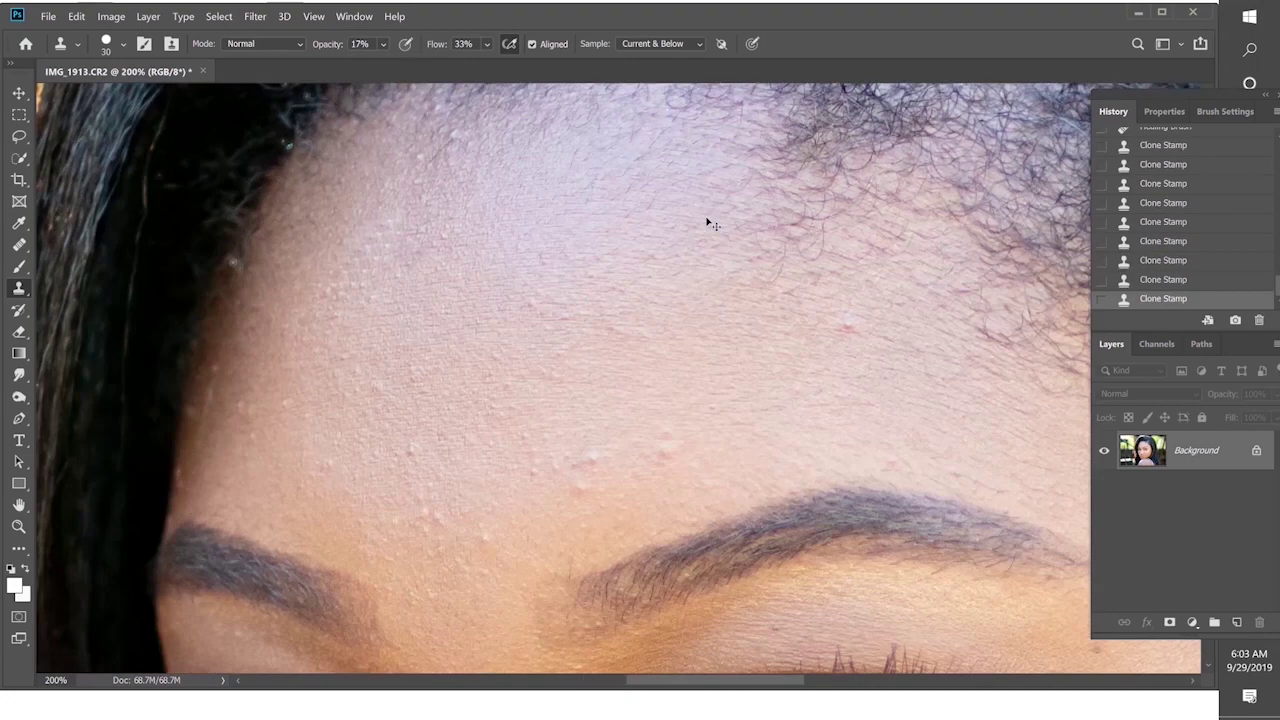
pyautogui.hotkey('ctrl', '+')
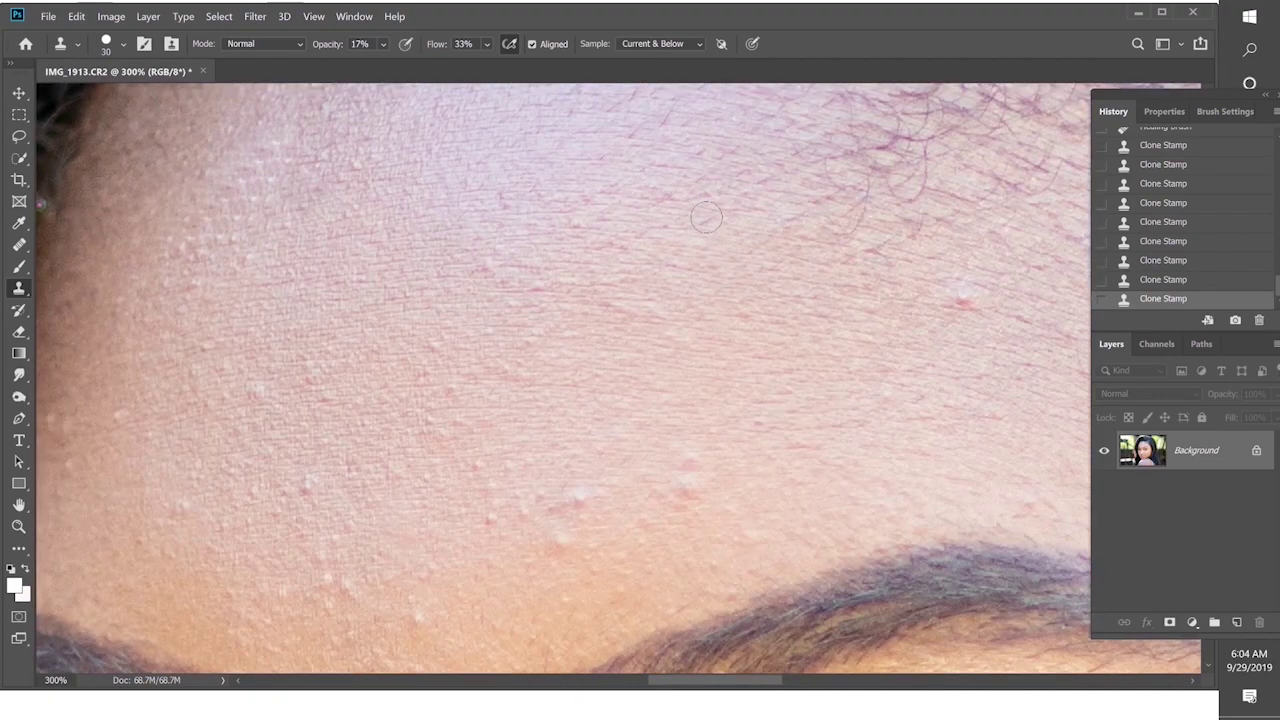
pyautogui.press('[')
pyautogui.press('2')
pyautogui.press('7')
pyautogui.click(575, 497)
pyautogui.click(960, 300)
# Reduce the Clone Stamp brush to 15 px and clone away the small blemishes above the eyes
pyautogui.hotkey('ctrl', '-')
pyautogui.hotkey('ctrl', '-')
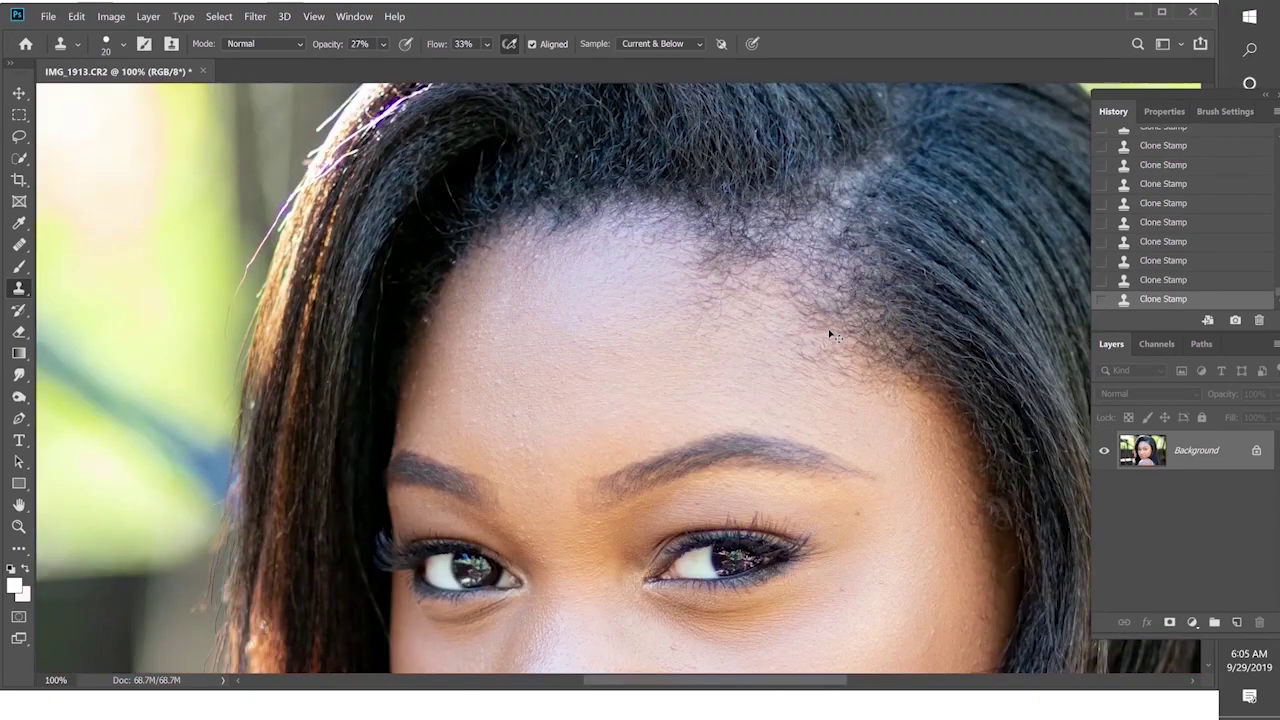
pyautogui.hotkey('ctrl', '-')
pyautogui.hotkey('ctrl', '-')
pyautogui.hotkey('ctrl', '-')
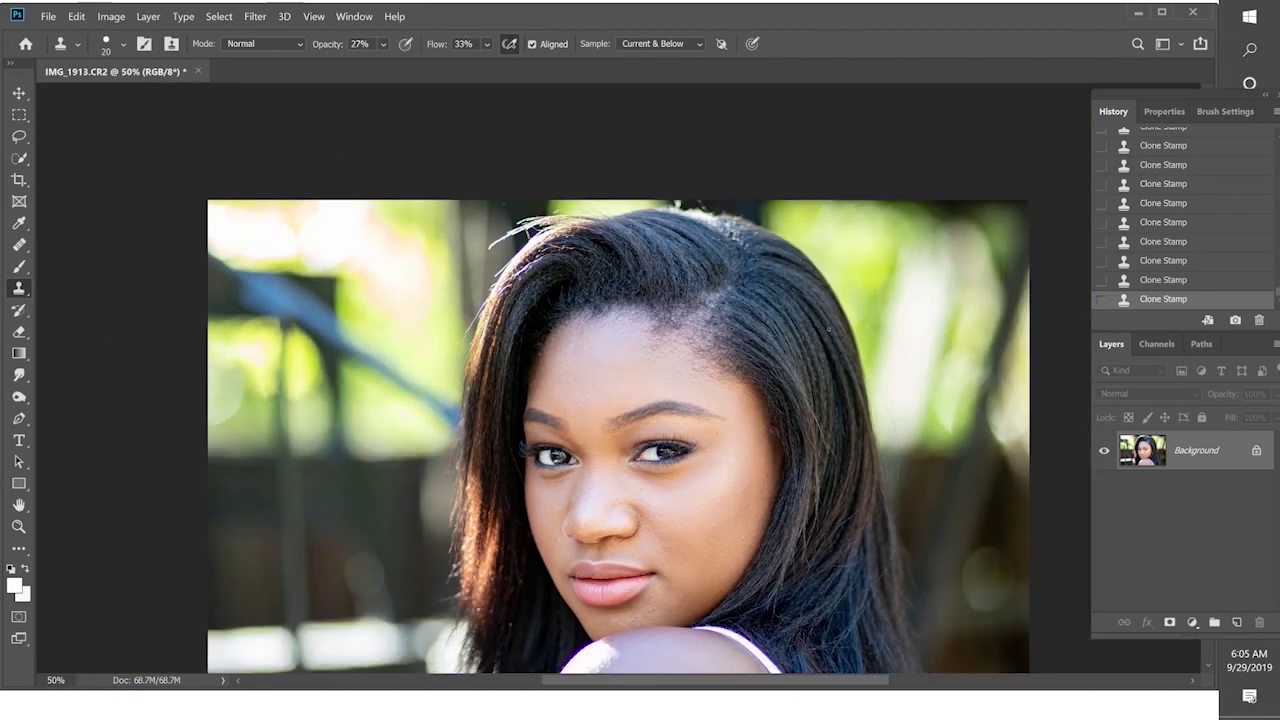
pyautogui.hotkey('ctrl', '+')
pyautogui.hotkey('ctrl', '+')
pyautogui.hotkey('ctrl', '+')
pyautogui.hotkey('ctrl', '+')
pyautogui.hotkey('ctrl', '+')
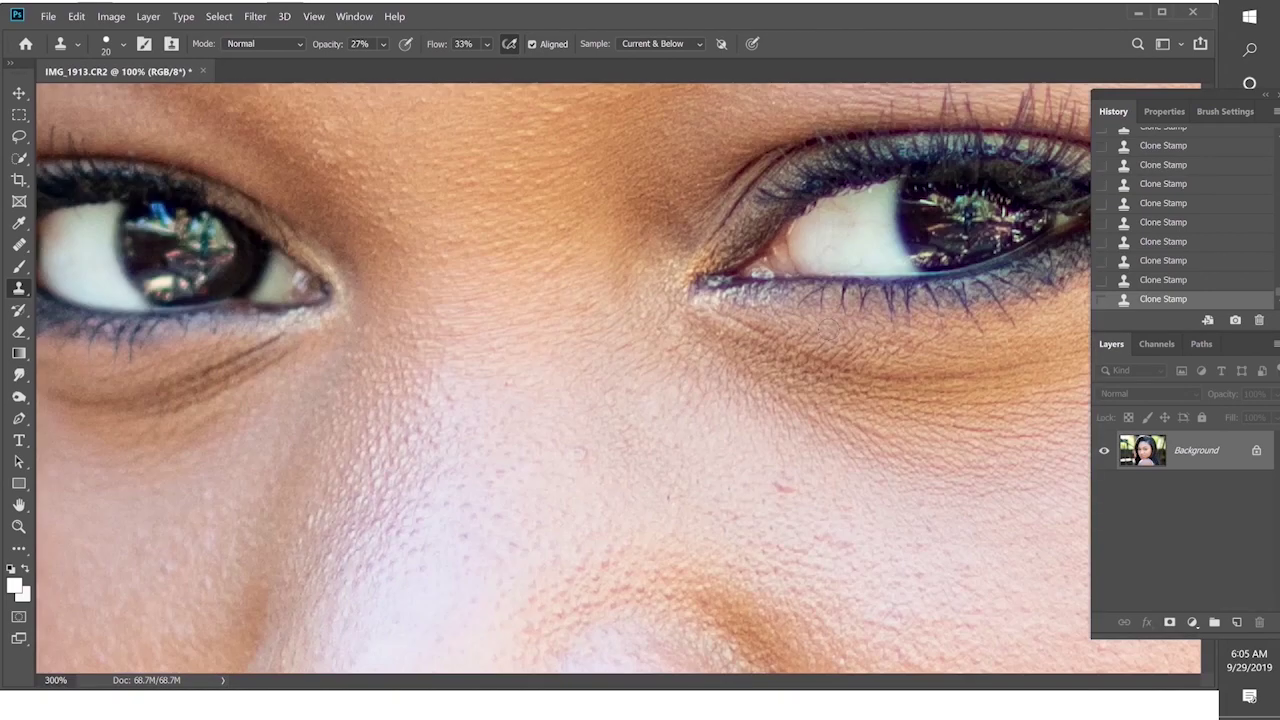
pyautogui.press('[')
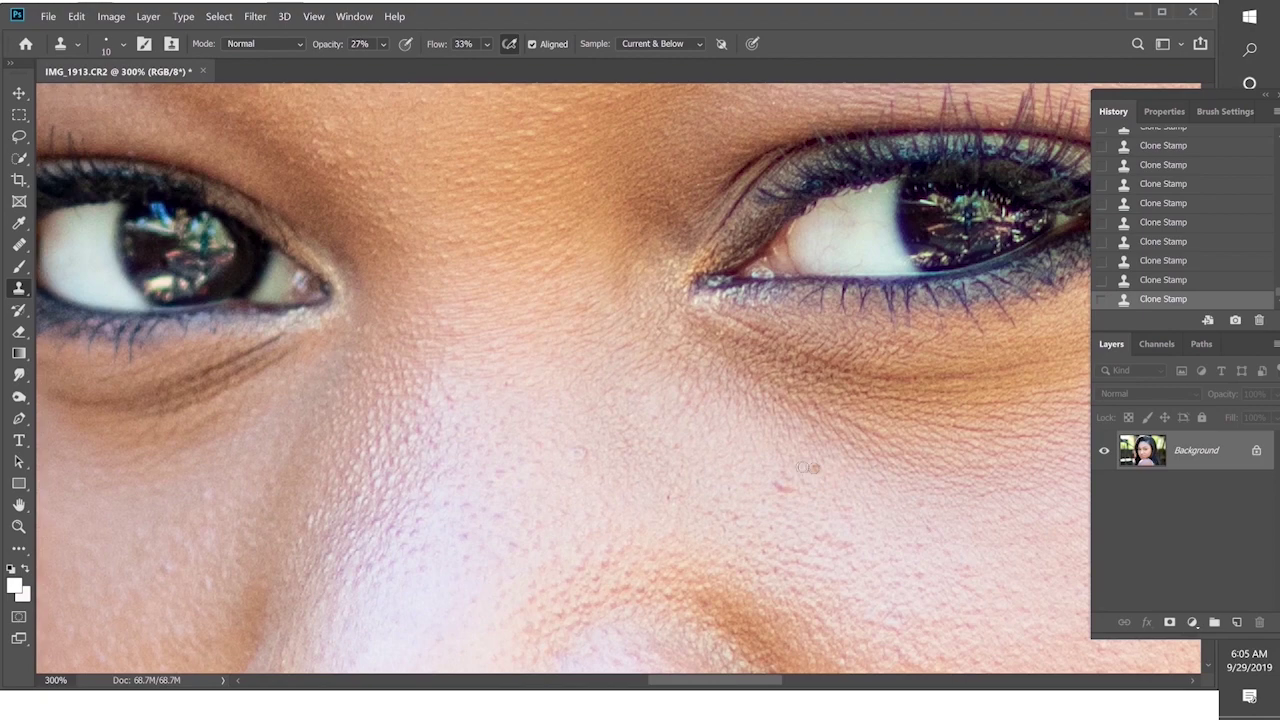
pyautogui.scroll(3, 773, 467)
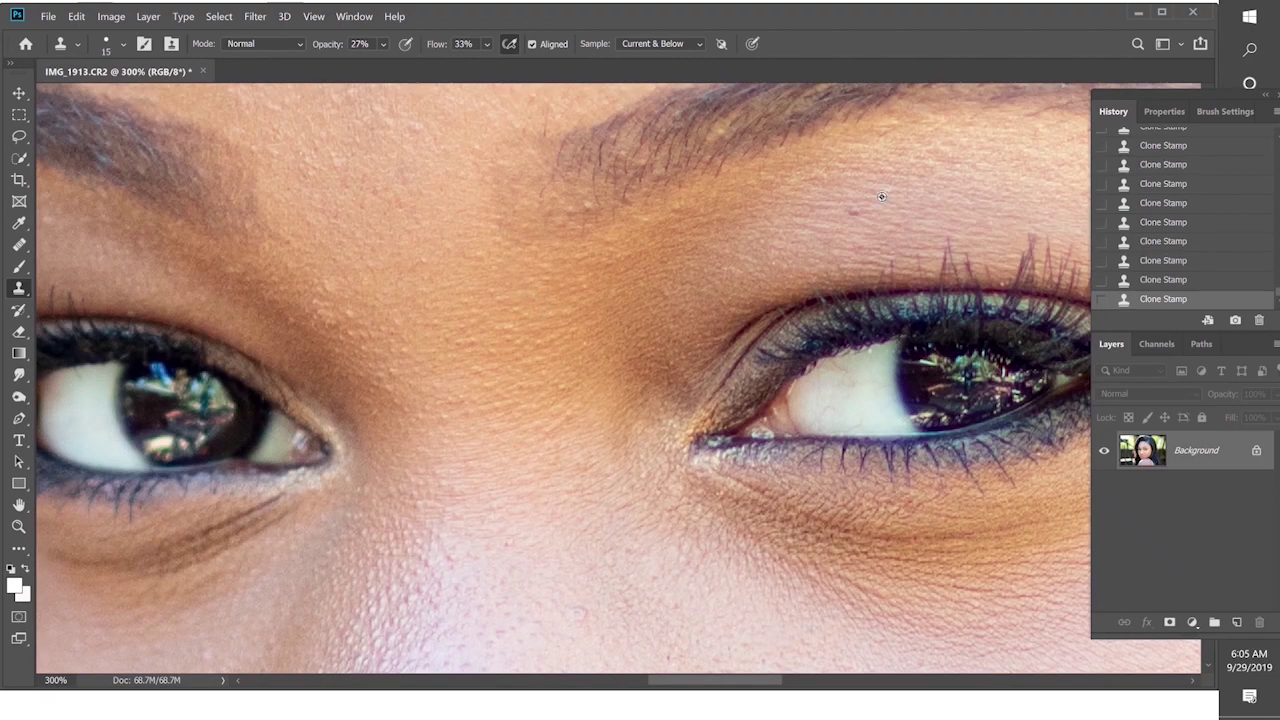
pyautogui.click(850, 215)
pyautogui.click(357, 314)
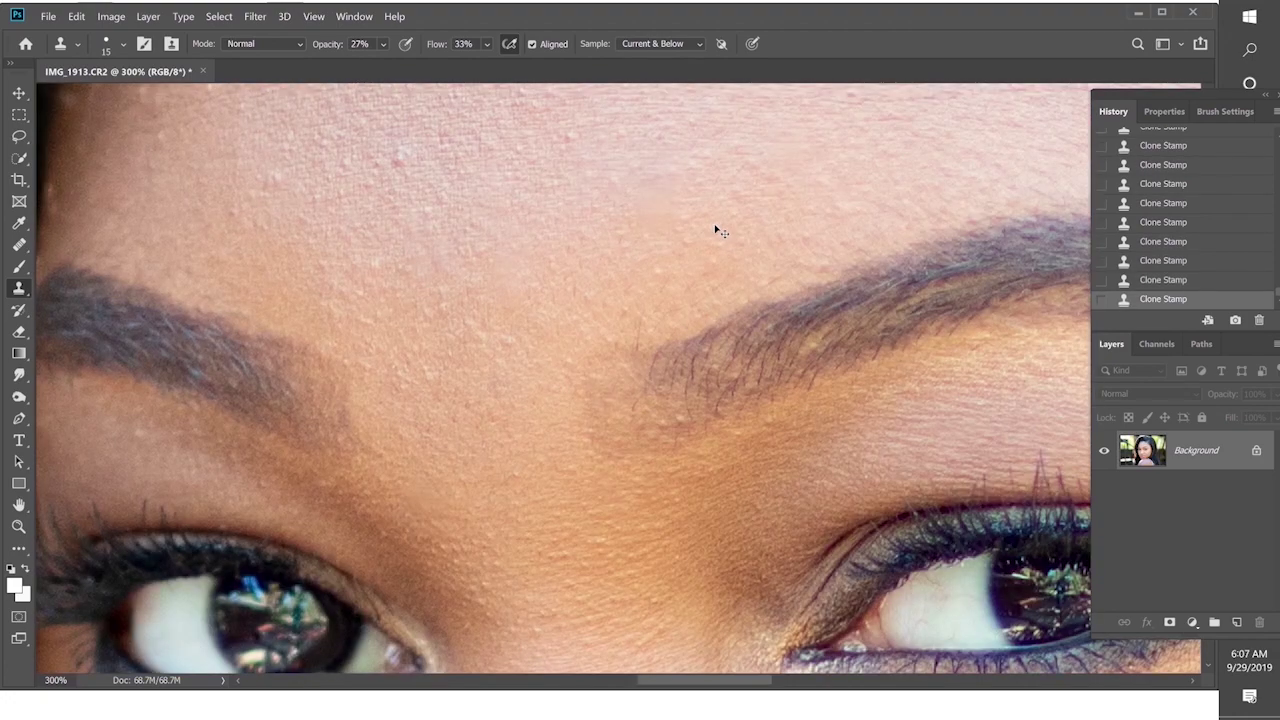
# Examine the retouched forehead and the stray hairs along the head's outline up close and in the full image
pyautogui.scroll(-4, 715, 230)
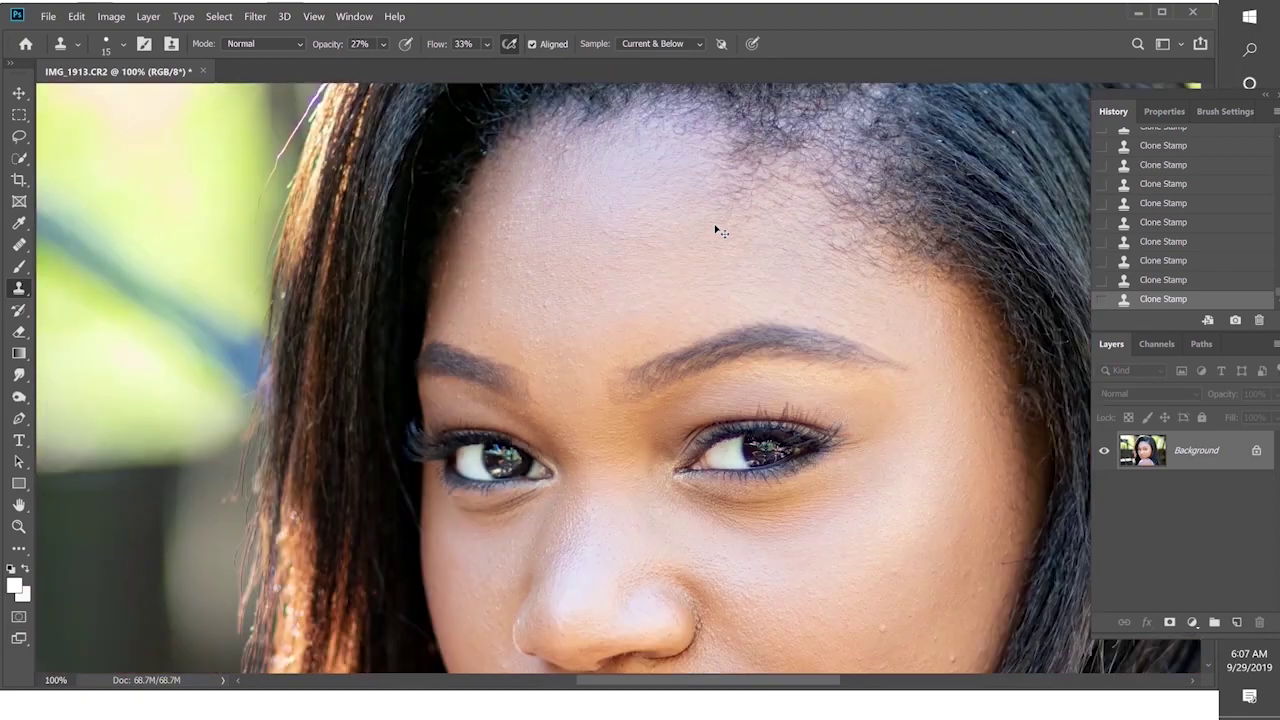
pyautogui.scroll(5, 560, 380)
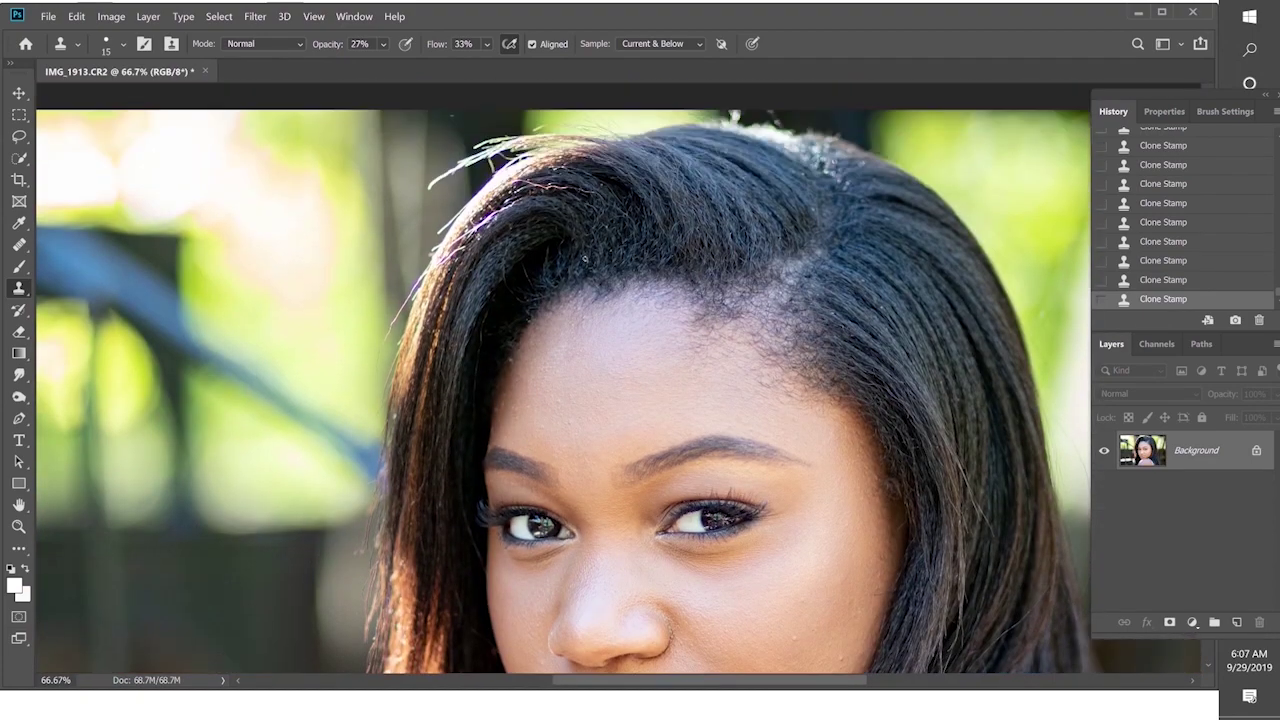
pyautogui.scroll(1, 618, 452)
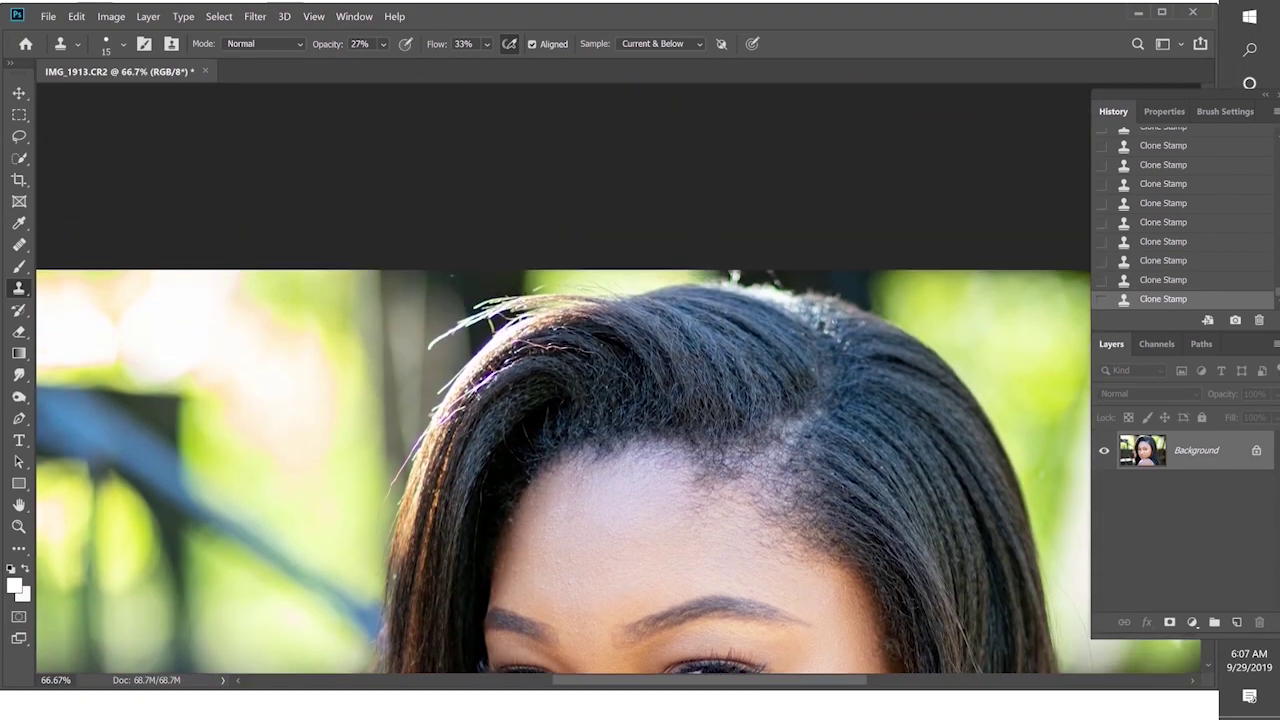
pyautogui.scroll(3, 652, 323)
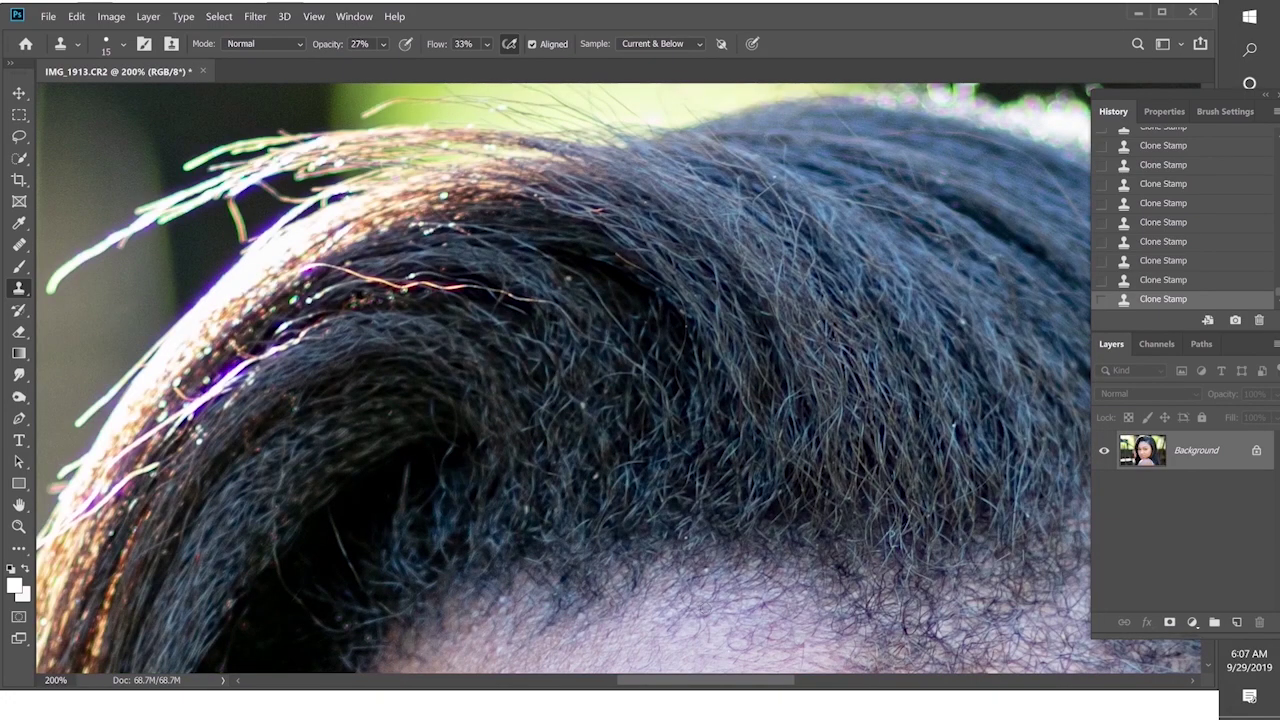
pyautogui.moveTo(701, 686); pyautogui.dragTo(655, 681)
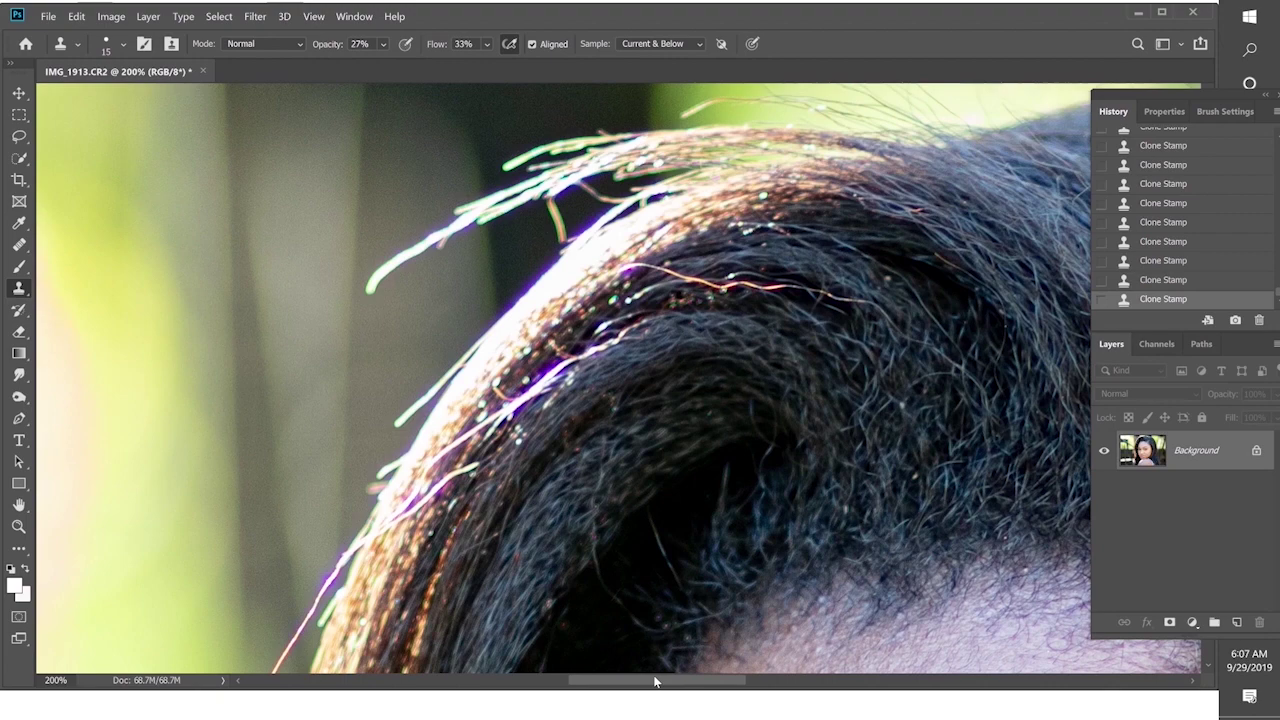
pyautogui.hotkey('ctrl', '-')
pyautogui.hotkey('ctrl', '-')
pyautogui.hotkey('ctrl', '-')
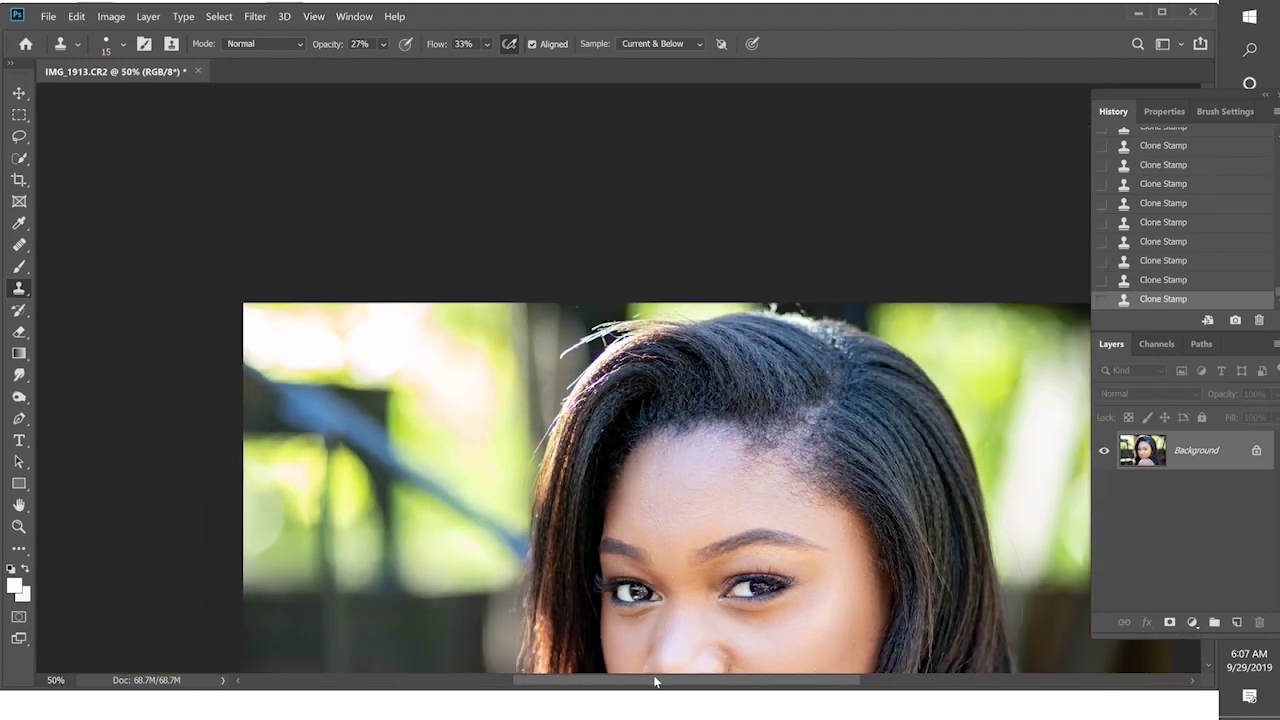
pyautogui.hotkey('ctrl', '-')
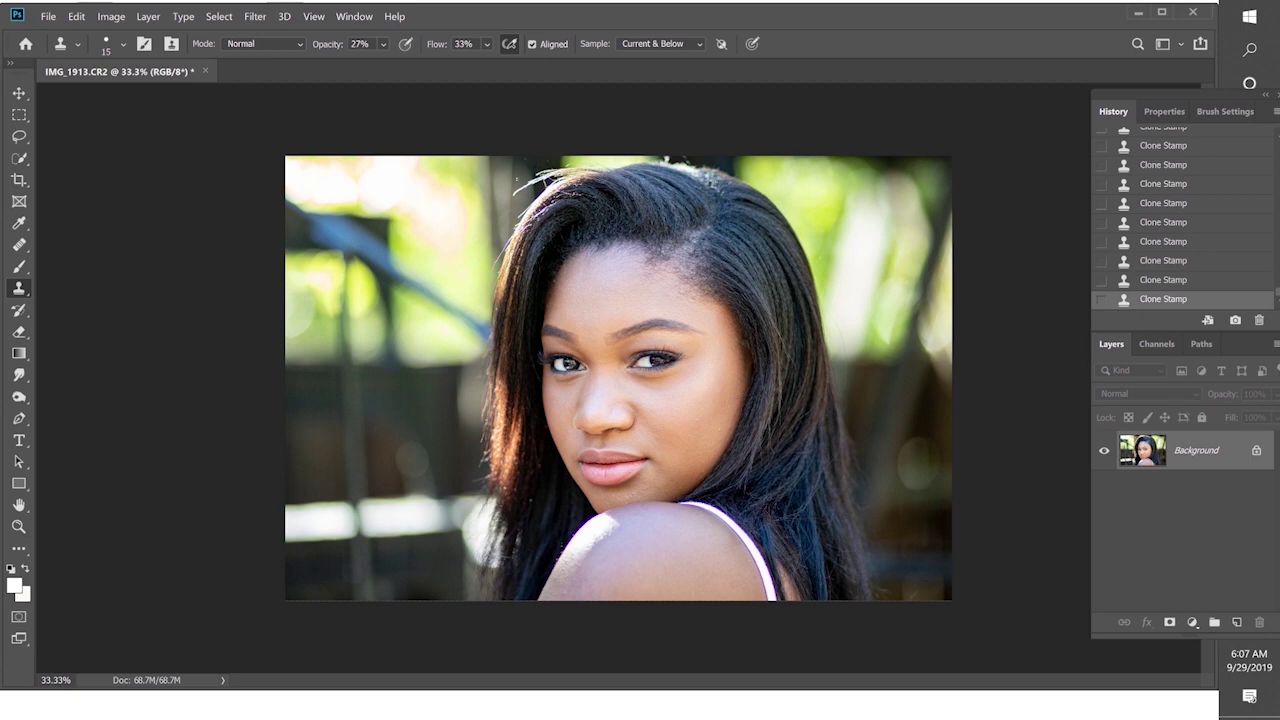
# Set the Clone Stamp brush to 50 px and its opacity to 65% for the stray hairs beside the head
pyautogui.press(']')
pyautogui.press(']')
pyautogui.press(']')
pyautogui.press(']')
pyautogui.press(']')
pyautogui.press(']')
pyautogui.press(']')
pyautogui.hotkey('ctrl', '+')
pyautogui.scroll(5, 502, 160)
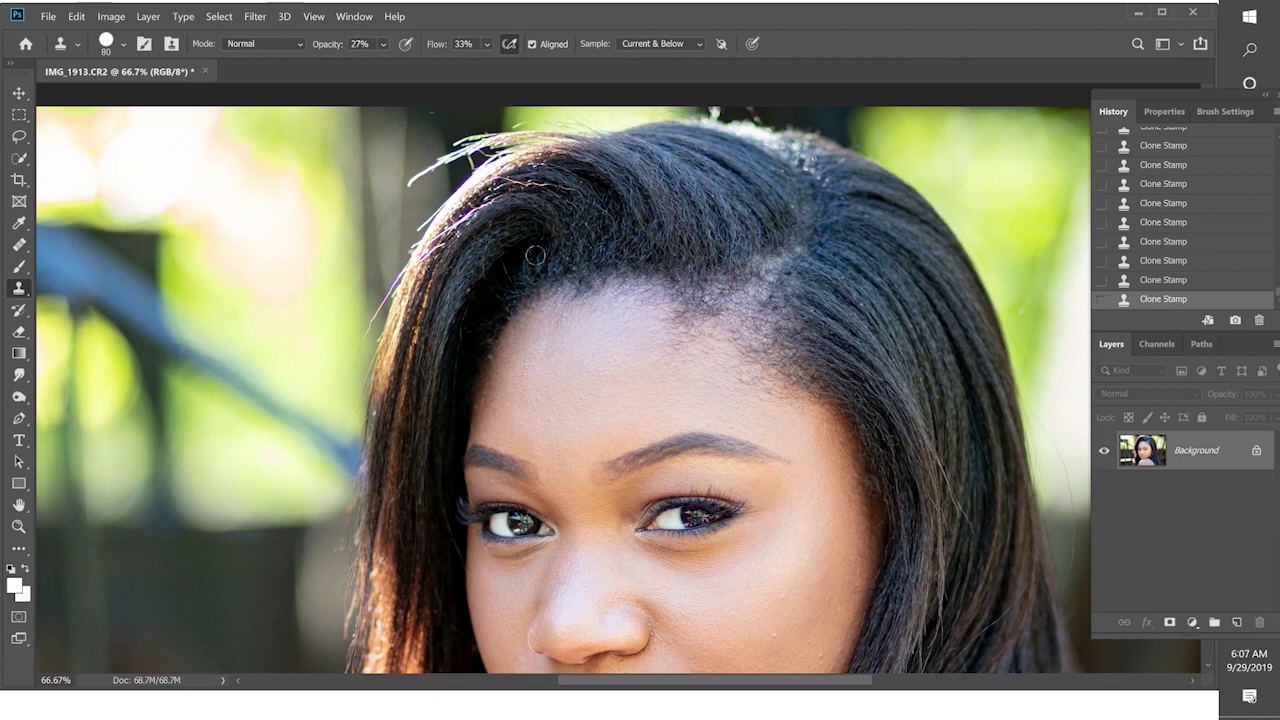
pyautogui.press('[')
pyautogui.press('[')
pyautogui.press('[')
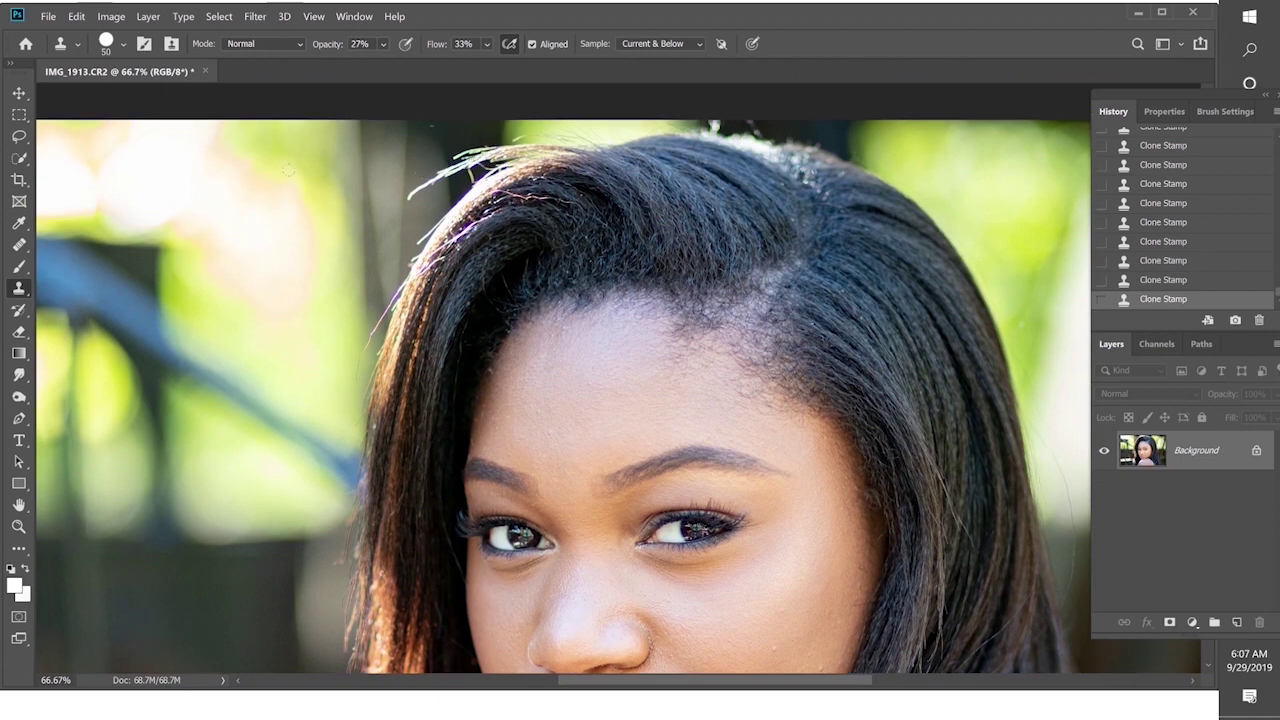
pyautogui.click(383, 44)
pyautogui.moveTo(400, 63); pyautogui.dragTo(432, 66)
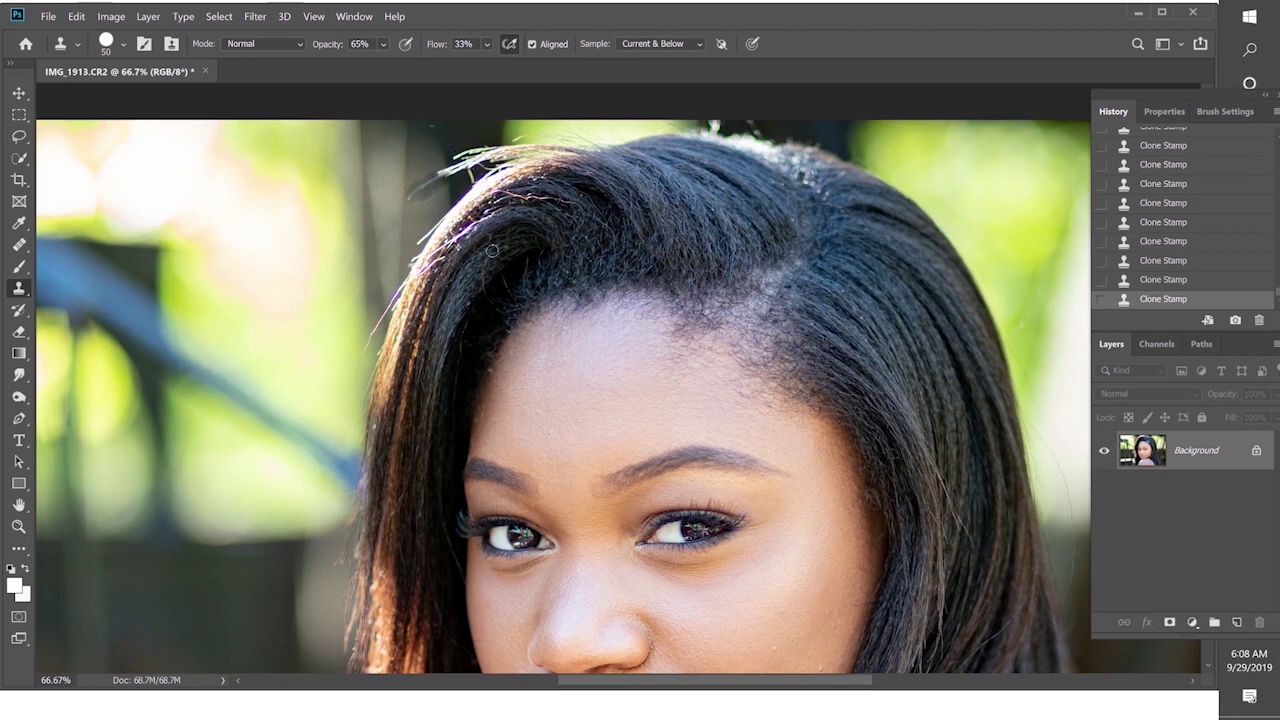
# Set the Healing Brush to 30 px and heal the outer tips of the stray hairs against the blurred background
pyautogui.click(18, 244)
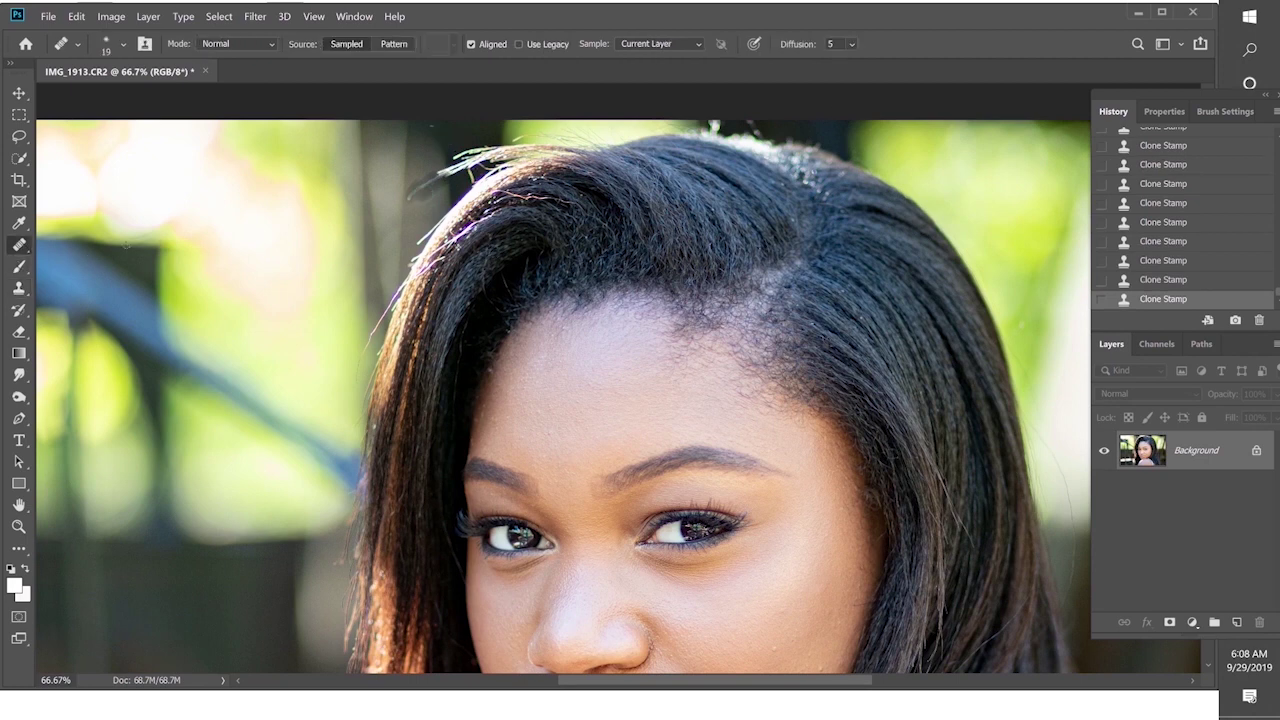
pyautogui.press(']')
pyautogui.click(412, 193)
pyautogui.click(412, 192)
pyautogui.click(411, 184)
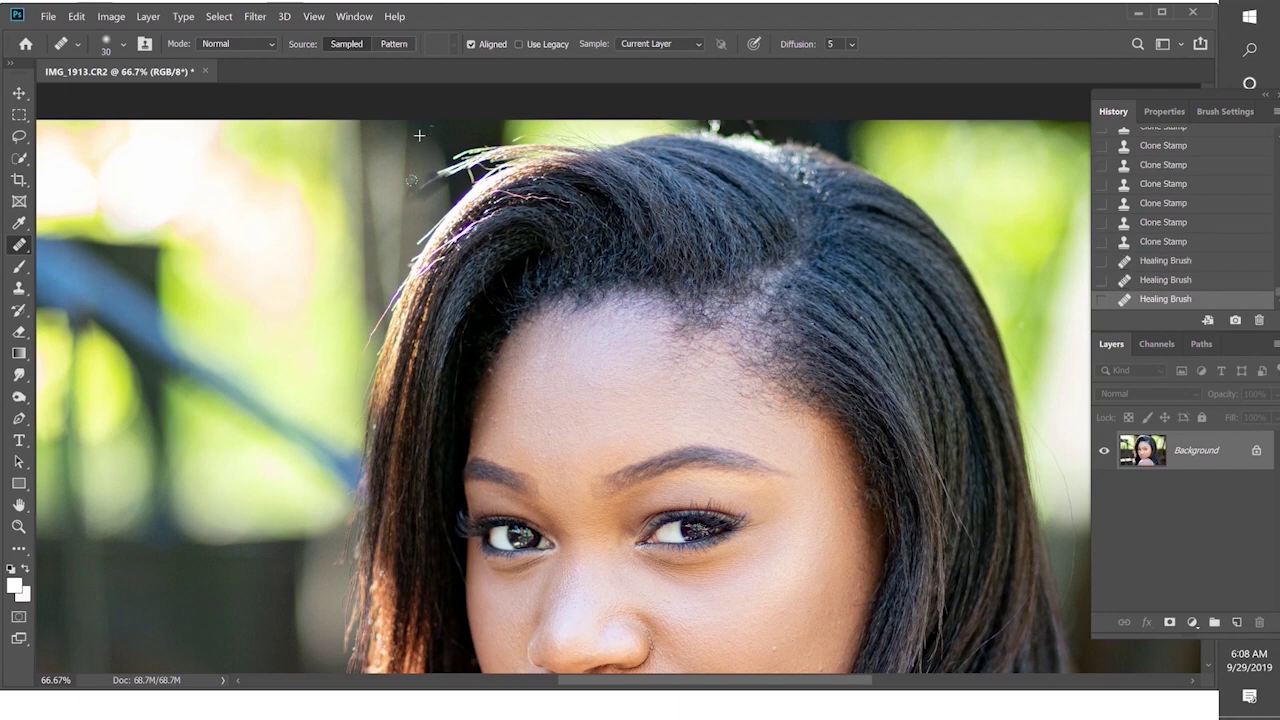
pyautogui.click(411, 190)
pyautogui.click(410, 183)
pyautogui.click(414, 187)
pyautogui.click(416, 189)
pyautogui.click(421, 196)
pyautogui.click(422, 195)
pyautogui.click(426, 189)
pyautogui.click(425, 186)
pyautogui.click(423, 181)
pyautogui.click(421, 176)
pyautogui.click(424, 161)
pyautogui.click(418, 196)
pyautogui.click(416, 193)
pyautogui.click(420, 205)
pyautogui.click(424, 200)
pyautogui.click(423, 185)
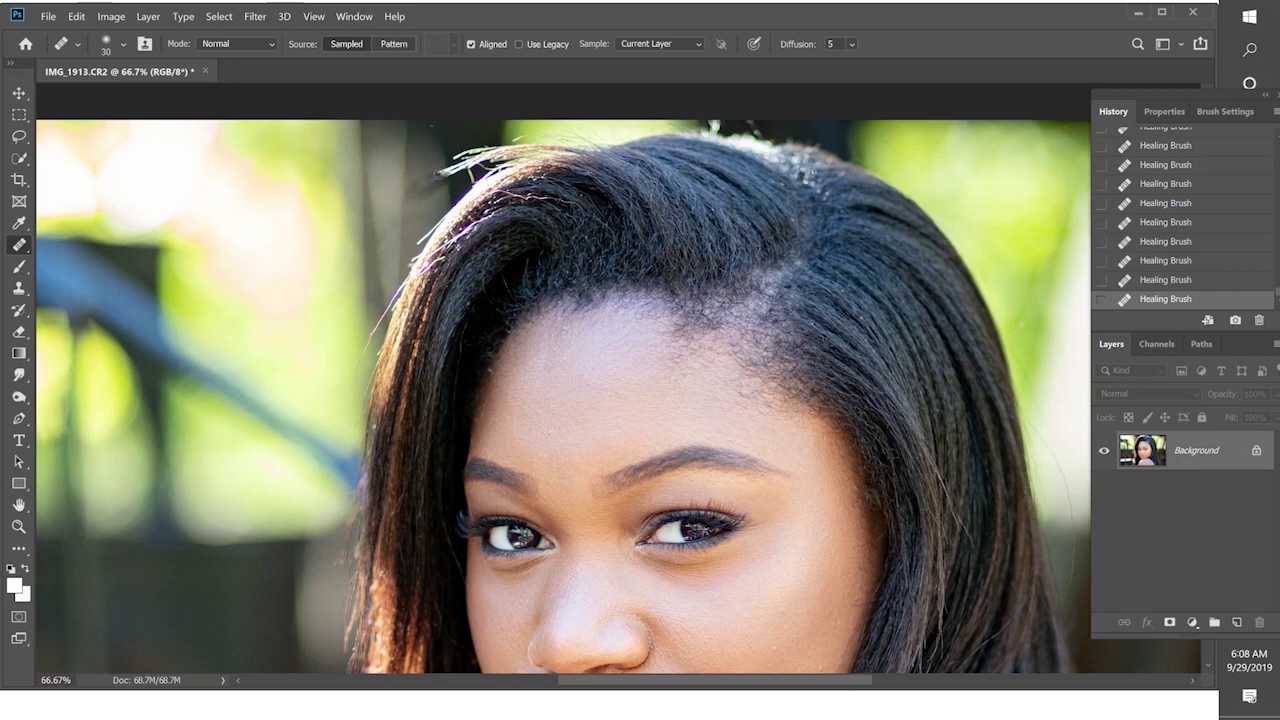
# Heal the stray strands closer to the hair's outline with the Healing Brush
pyautogui.click(462, 164)
pyautogui.click(452, 170)
pyautogui.click(458, 165)
pyautogui.click(455, 165)
pyautogui.click(431, 186)
# Sample the dark background with the Clone Stamp and cover the stray strands next to the hair's outline
pyautogui.click(18, 287)
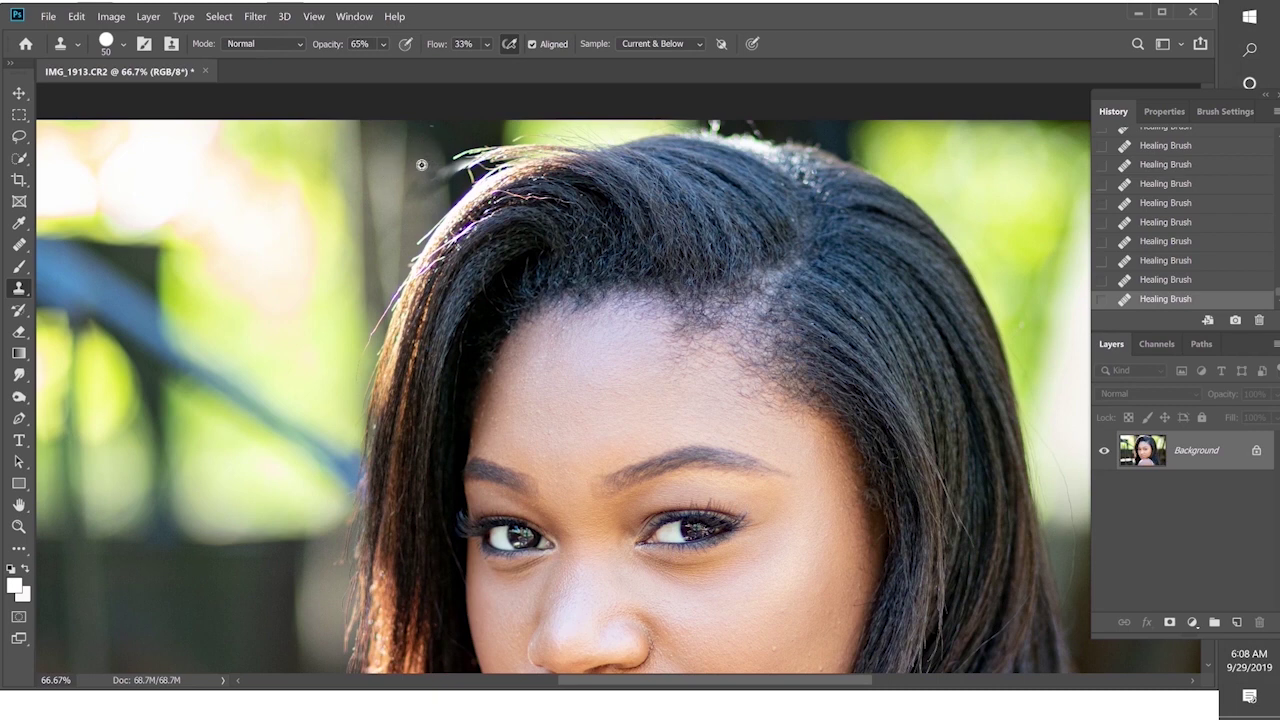
pyautogui.keyDown('alt'); pyautogui.click(436, 176); pyautogui.keyUp('alt')
pyautogui.click(445, 160)
pyautogui.click(431, 153)
pyautogui.click(450, 159)
pyautogui.click(444, 152)
pyautogui.click(452, 156)
pyautogui.click(448, 156)
pyautogui.click(444, 160)
pyautogui.click(450, 153)
pyautogui.click(440, 166)
# Resample the adjacent background and clone over the smudges left where the outer hair tips were
pyautogui.keyDown('alt'); pyautogui.click(426, 177); pyautogui.keyUp('alt')
pyautogui.click(412, 184)
pyautogui.click(418, 182)
pyautogui.click(410, 180)
pyautogui.click(430, 160)
pyautogui.click(427, 155)
pyautogui.click(429, 150)
pyautogui.click(420, 157)
pyautogui.click(413, 183)
pyautogui.click(424, 160)
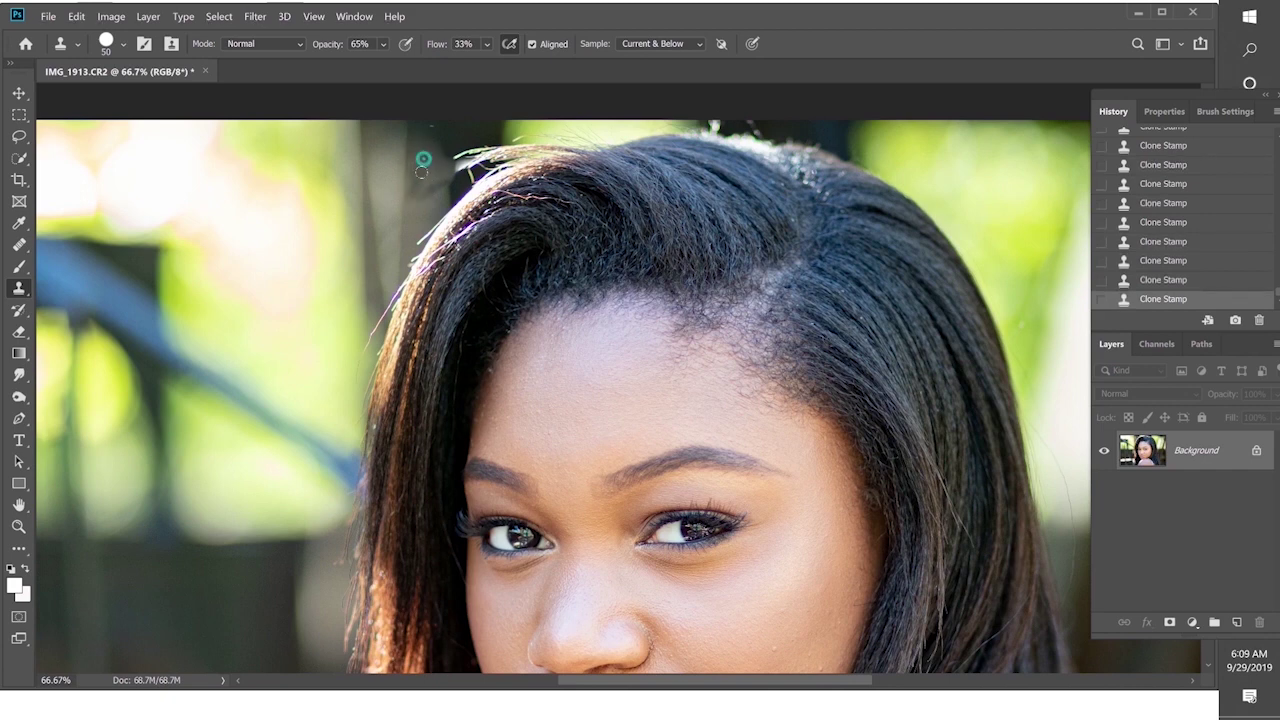
# Clone the dark background over the stray hair tips still sticking out beside the hair's upper outline
pyautogui.click(417, 186)
pyautogui.click(425, 162)
pyautogui.click(468, 158)
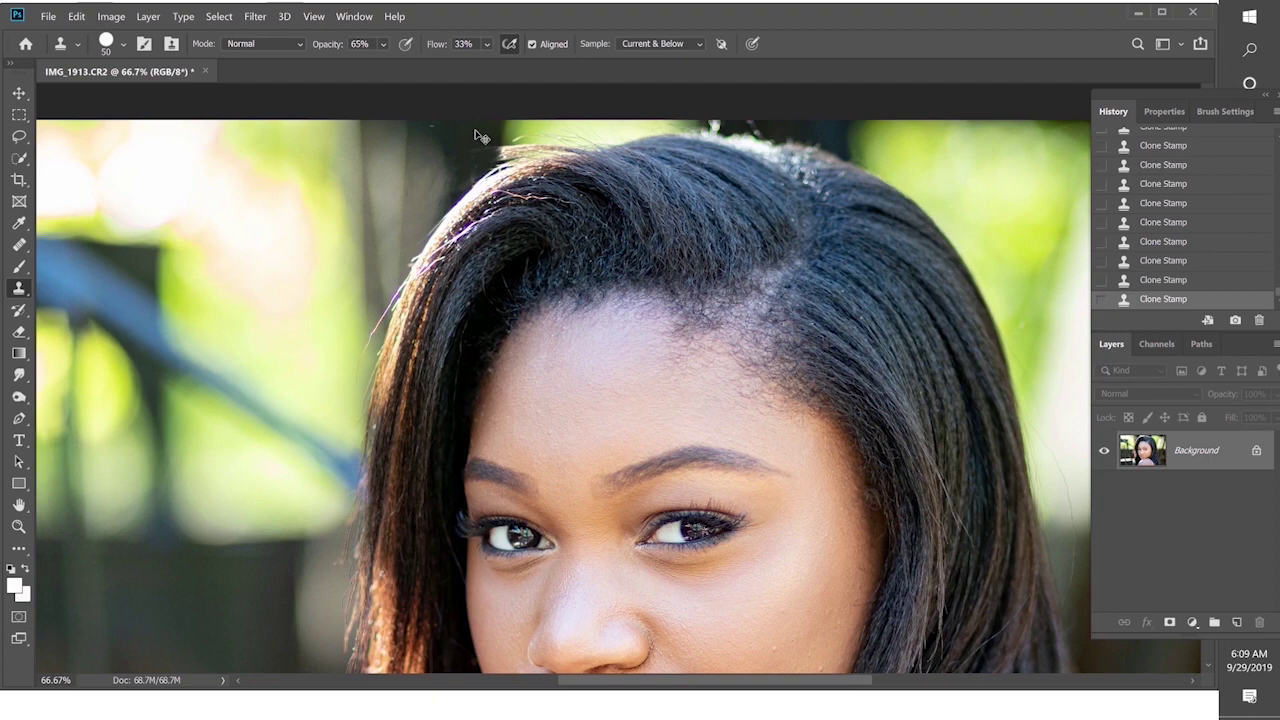
# Set the Clone Stamp to 40 px and cover the end of the protruding tuft with the green background
pyautogui.hotkey('ctrl', '+')
pyautogui.hotkey('ctrl', '+')
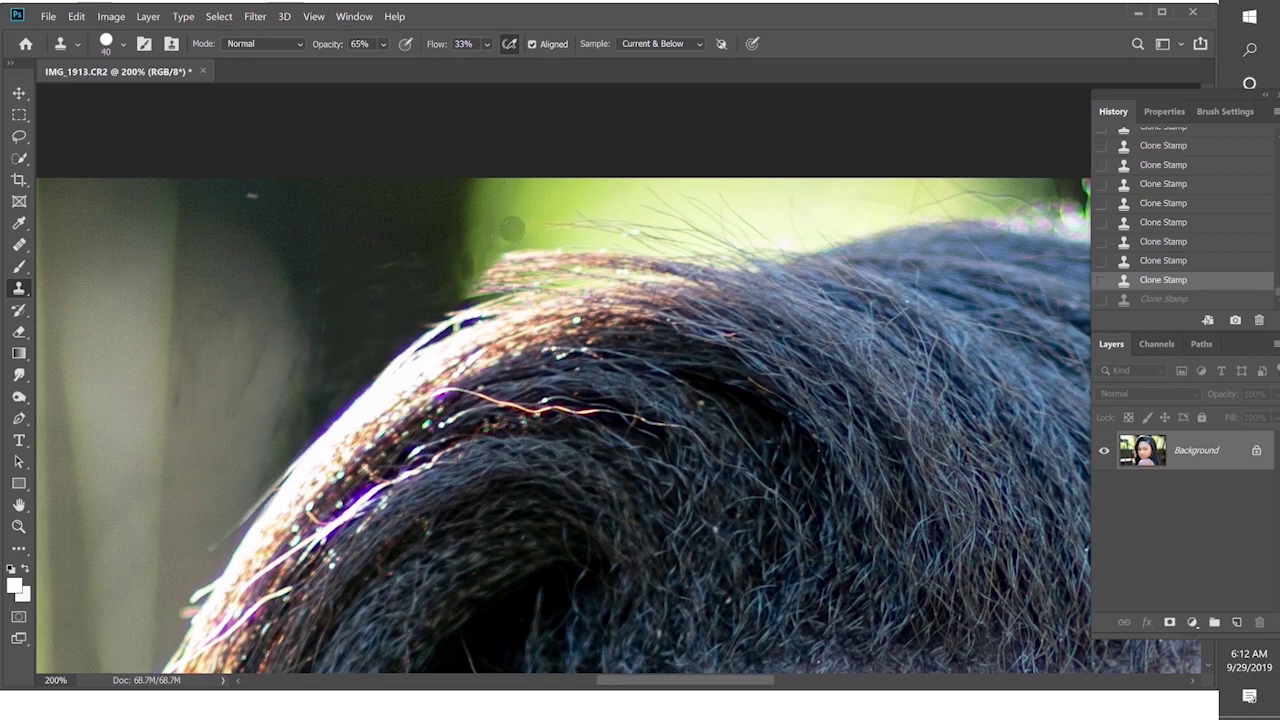
pyautogui.click(515, 230)
pyautogui.moveTo(515, 232); pyautogui.dragTo(500, 265)
pyautogui.click(494, 267)
pyautogui.click(512, 264)
pyautogui.click(506, 272)
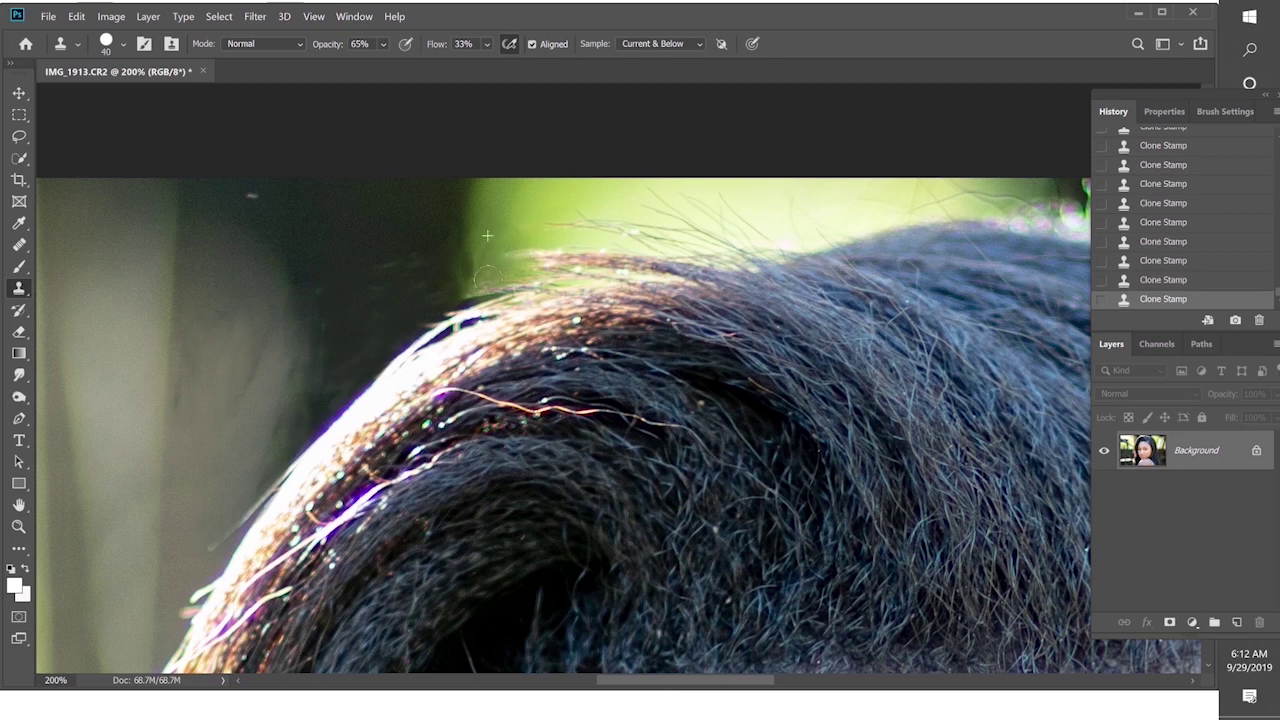
pyautogui.click(515, 260)
pyautogui.click(505, 265)
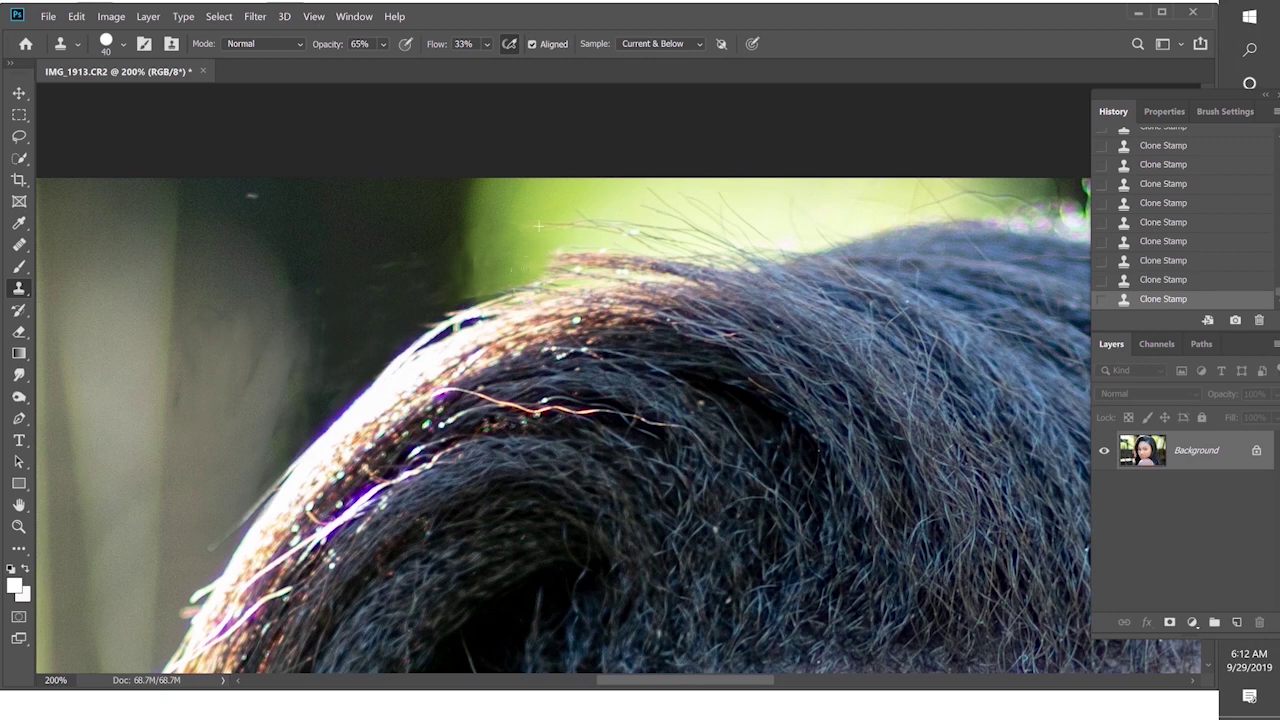
# Continue cloning green background along the tuft to trim it back to the hair's upper outline
pyautogui.click(485, 255)
pyautogui.click(493, 268)
pyautogui.click(590, 255)
pyautogui.click(570, 266)
pyautogui.click(632, 255)
pyautogui.click(610, 252)
pyautogui.click(565, 256)
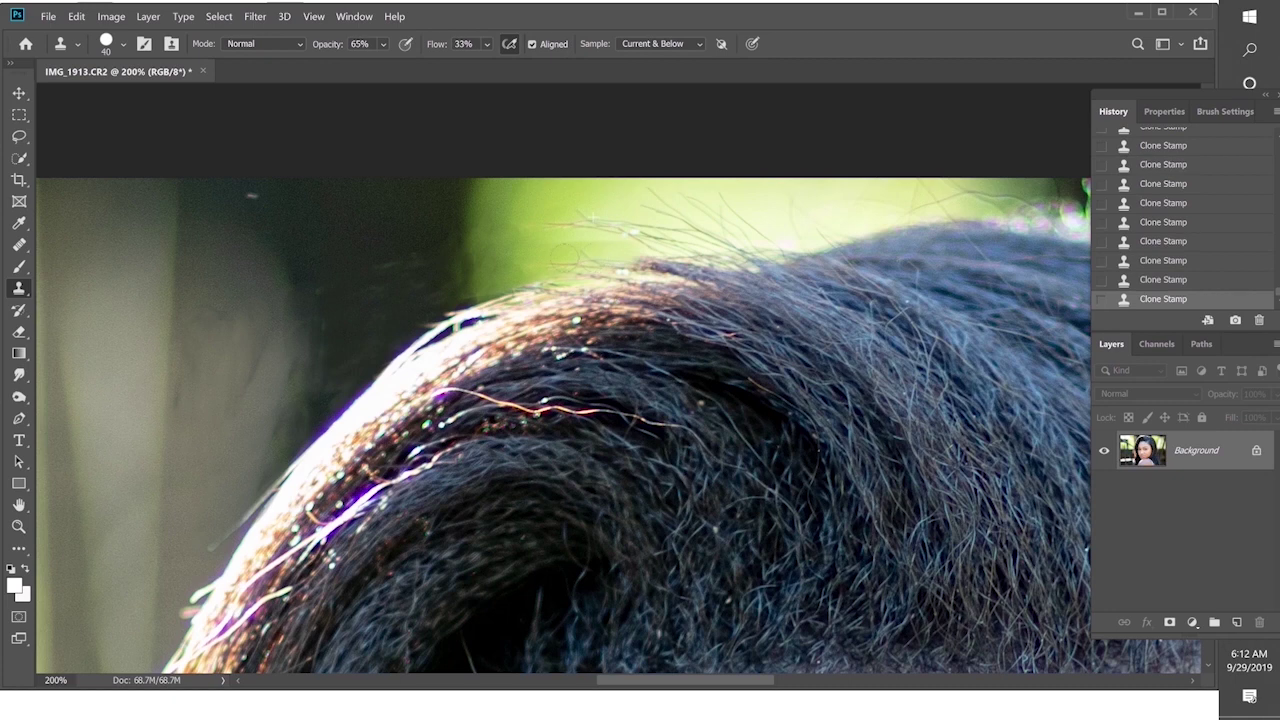
# Sample the clean green background above the hair and clone over the thin flyaway strand floating above the outline
pyautogui.keyDown('alt'); pyautogui.click(581, 191); pyautogui.keyUp('alt')
pyautogui.click(563, 232)
pyautogui.click(563, 250)
pyautogui.click(625, 259)
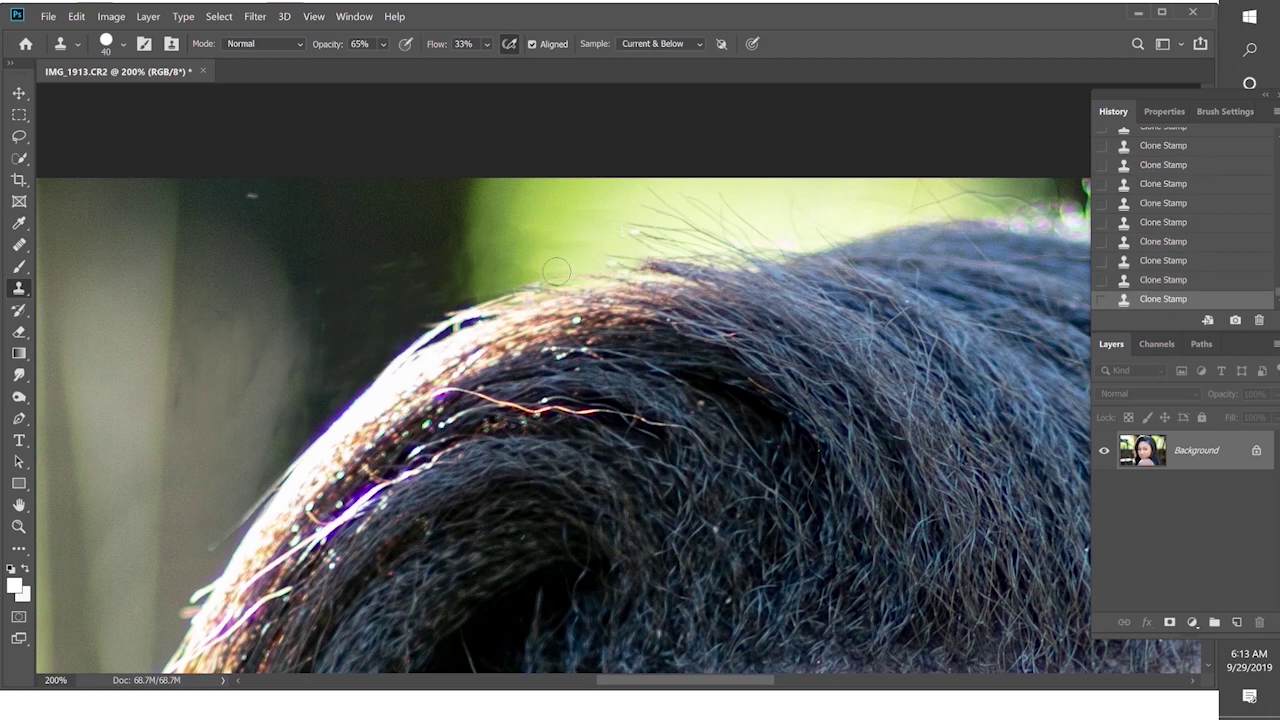
# Smooth the hair's upper outline with the Clone Stamp, resampling nearby background to cover the remaining wisps
pyautogui.moveTo(617, 267); pyautogui.dragTo(522, 277)
pyautogui.click(565, 270)
pyautogui.click(565, 266)
pyautogui.click(522, 275)
pyautogui.keyDown('alt'); pyautogui.click(512, 238); pyautogui.keyUp('alt')
pyautogui.moveTo(549, 256)
pyautogui.mouseDown()
pyautogui.moveTo(514, 274)
pyautogui.moveTo(552, 264)
pyautogui.moveTo(513, 229)
pyautogui.moveTo(513, 280)
pyautogui.mouseUp()
pyautogui.keyDown('alt'); pyautogui.click(493, 211); pyautogui.keyUp('alt')
pyautogui.moveTo(600, 266)
pyautogui.mouseDown()
pyautogui.moveTo(737, 220)
pyautogui.moveTo(745, 232)
pyautogui.moveTo(686, 200)
pyautogui.moveTo(720, 214)
pyautogui.moveTo(636, 216)
pyautogui.moveTo(724, 228)
pyautogui.moveTo(701, 241)
pyautogui.moveTo(729, 239)
pyautogui.moveTo(717, 249)
pyautogui.moveTo(748, 232)
pyautogui.moveTo(726, 220)
pyautogui.moveTo(706, 231)
pyautogui.moveTo(711, 209)
pyautogui.moveTo(714, 229)
pyautogui.moveTo(651, 243)
pyautogui.moveTo(600, 214)
pyautogui.mouseUp()
pyautogui.keyDown('alt'); pyautogui.click(712, 197); pyautogui.keyUp('alt')
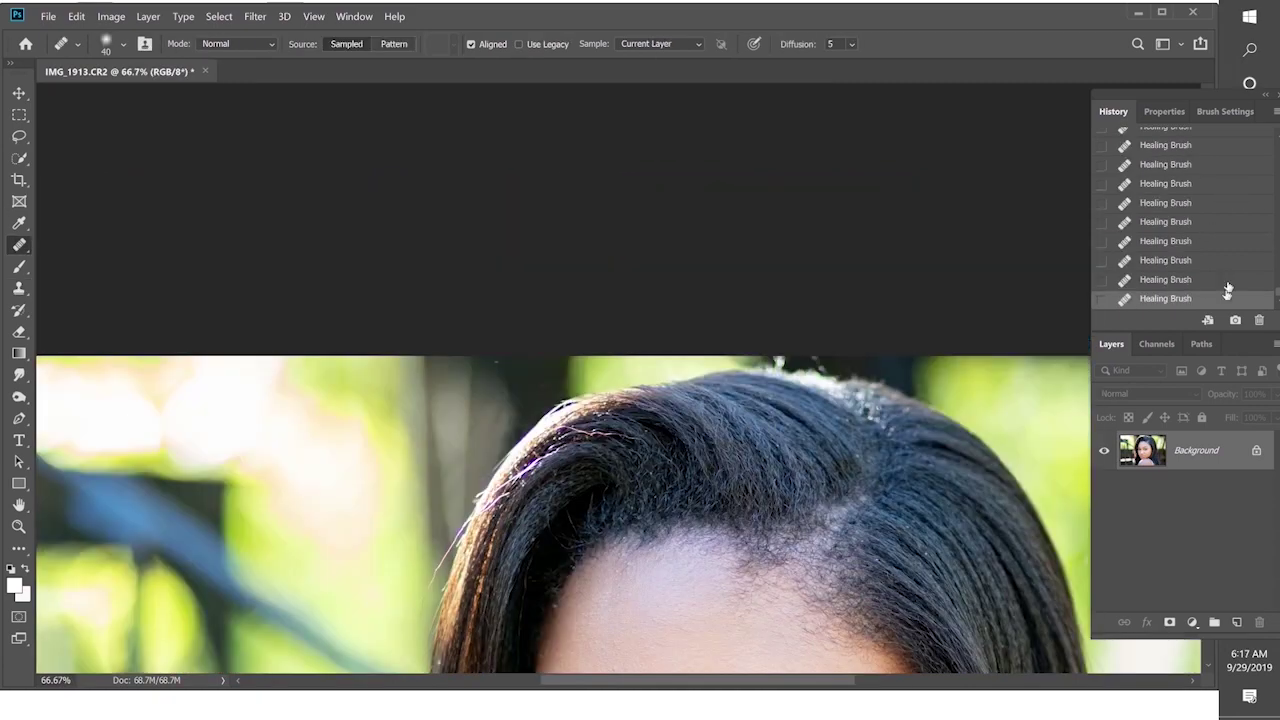
# Compare the top of the hair before and after retouching by switching between the Open and last Healing Brush history states
pyautogui.scroll(-3, 660, 470)
pyautogui.scroll(-2, 691, 475)
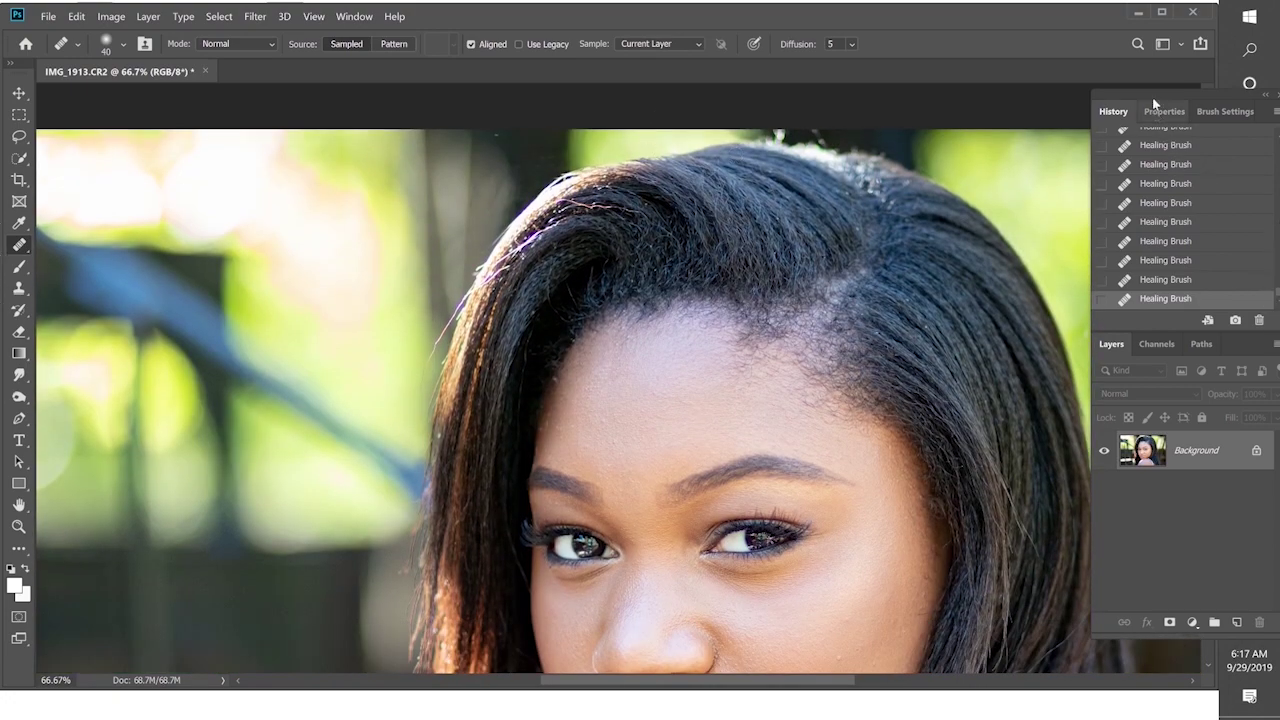
pyautogui.moveTo(1151, 91); pyautogui.dragTo(1126, 78)
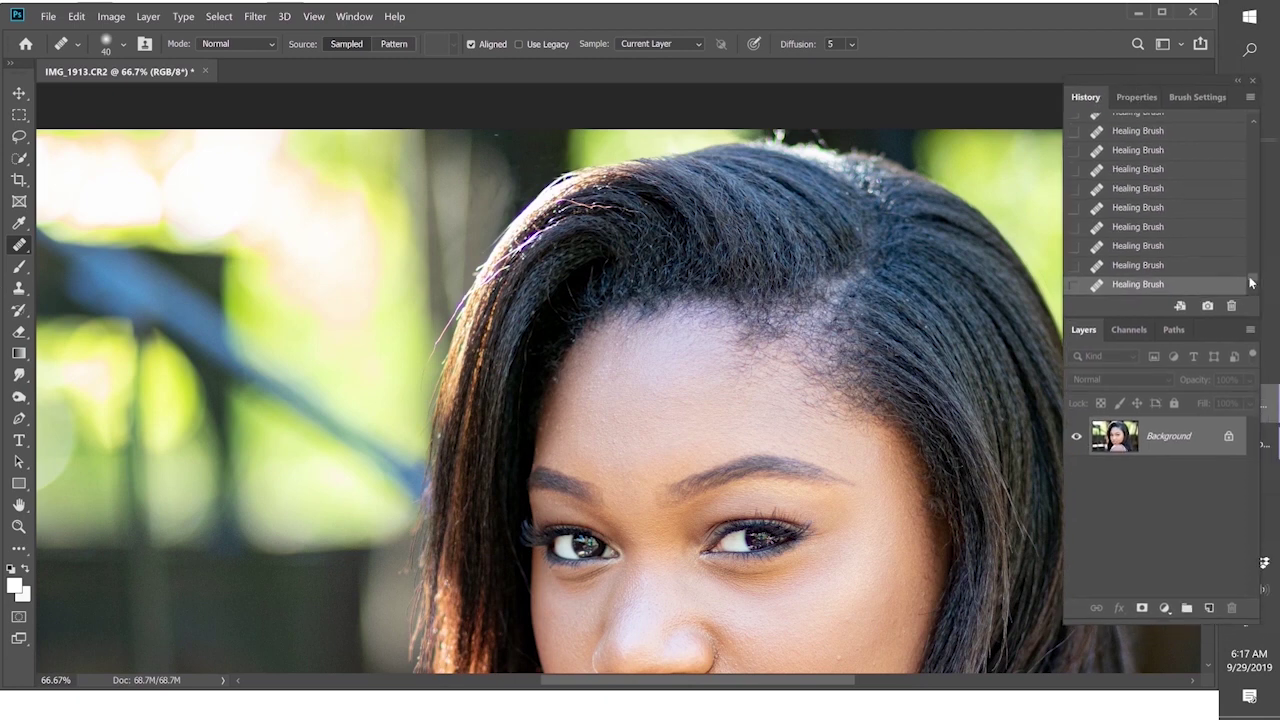
pyautogui.moveTo(1253, 282); pyautogui.dragTo(1251, 122)
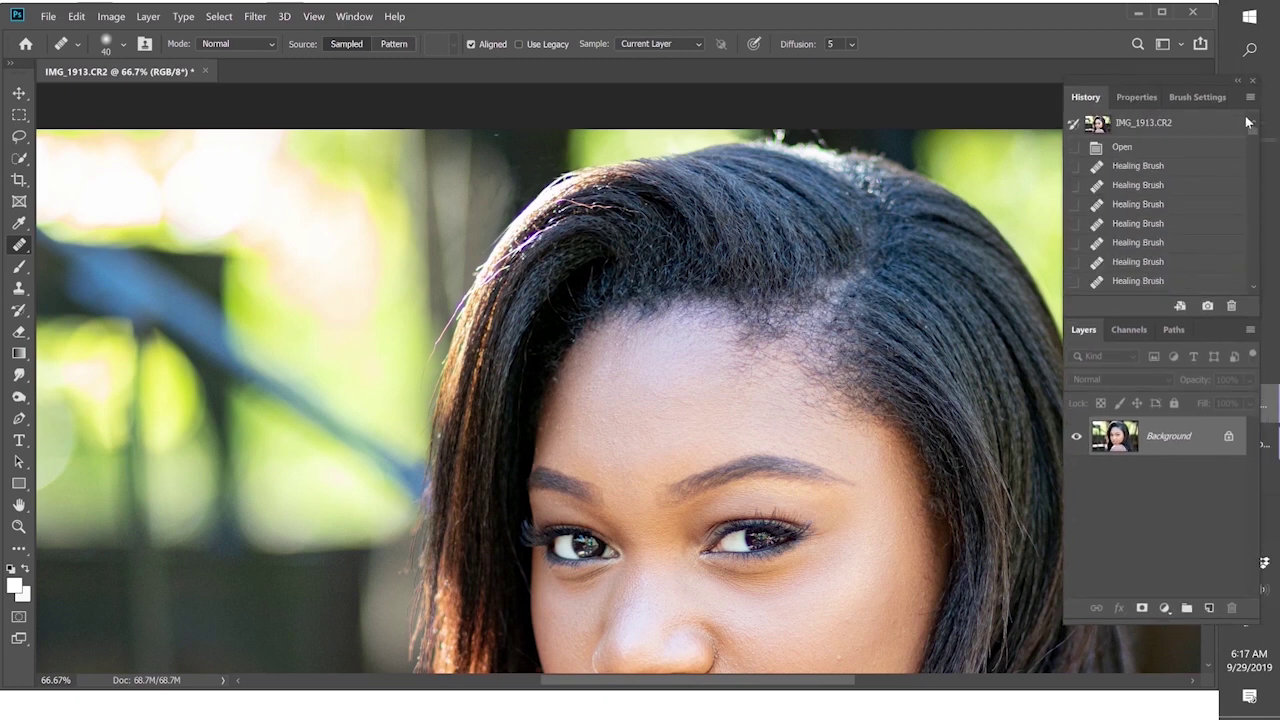
pyautogui.click(1140, 147)
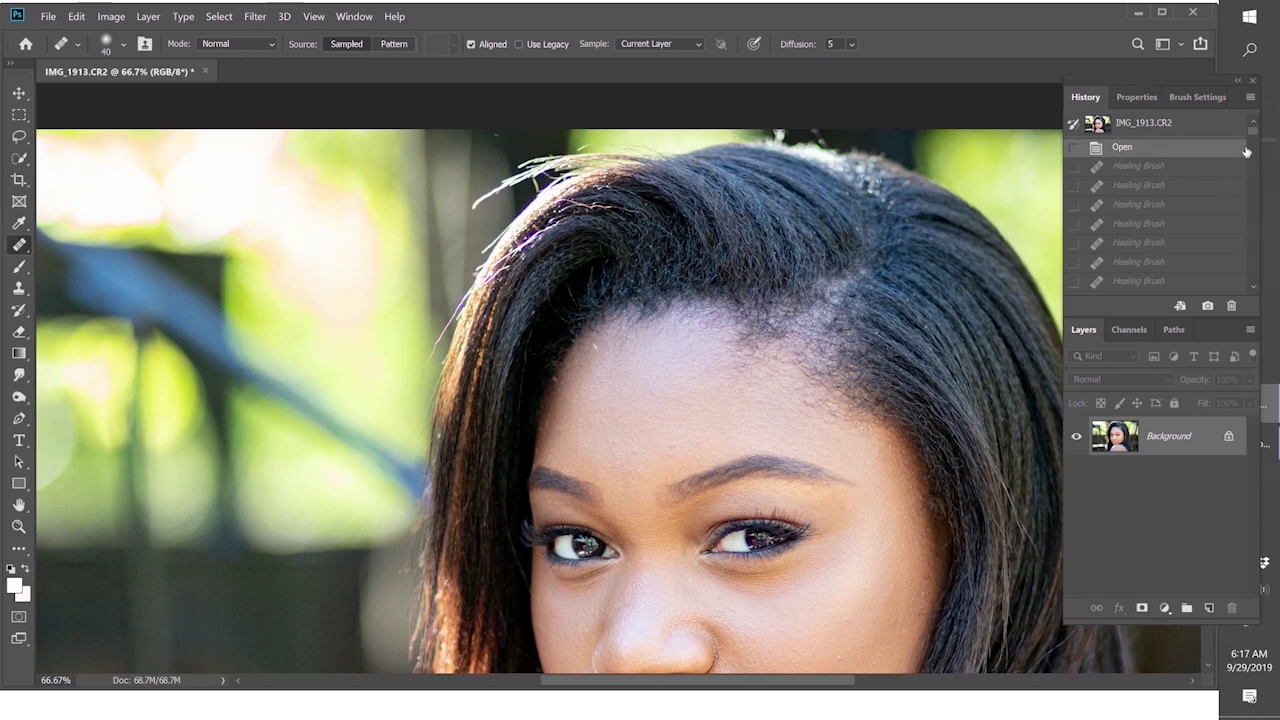
pyautogui.moveTo(1253, 135); pyautogui.dragTo(1249, 292)
pyautogui.scroll(-5, 1249, 292)
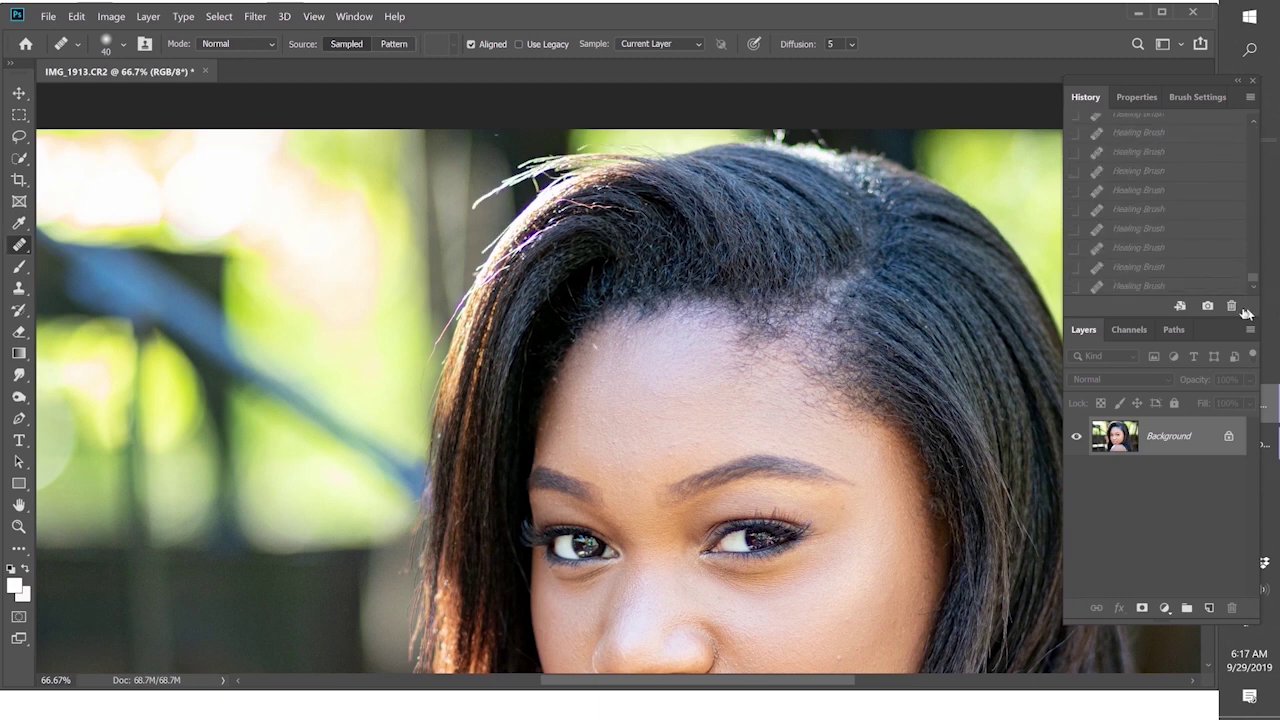
pyautogui.click(1206, 286)
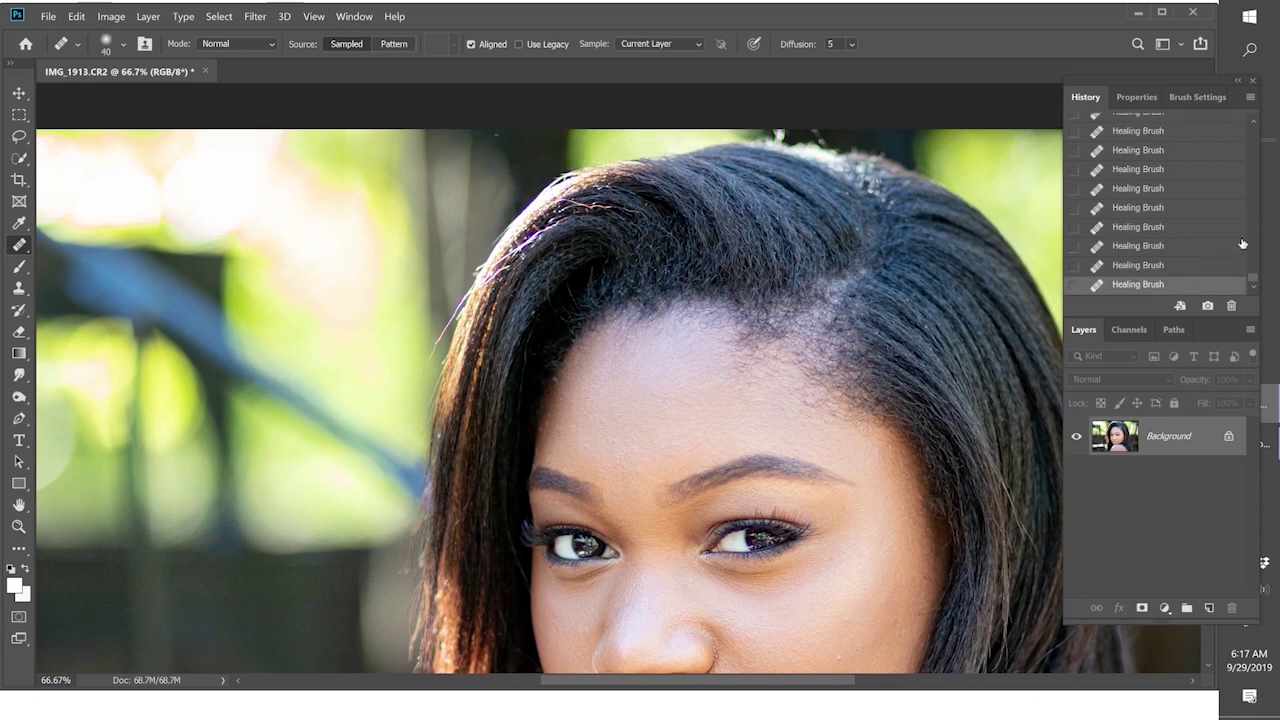
# Show the Properties and Brush Settings panels, and return to the History panel
pyautogui.hotkey('ctrl', '-')
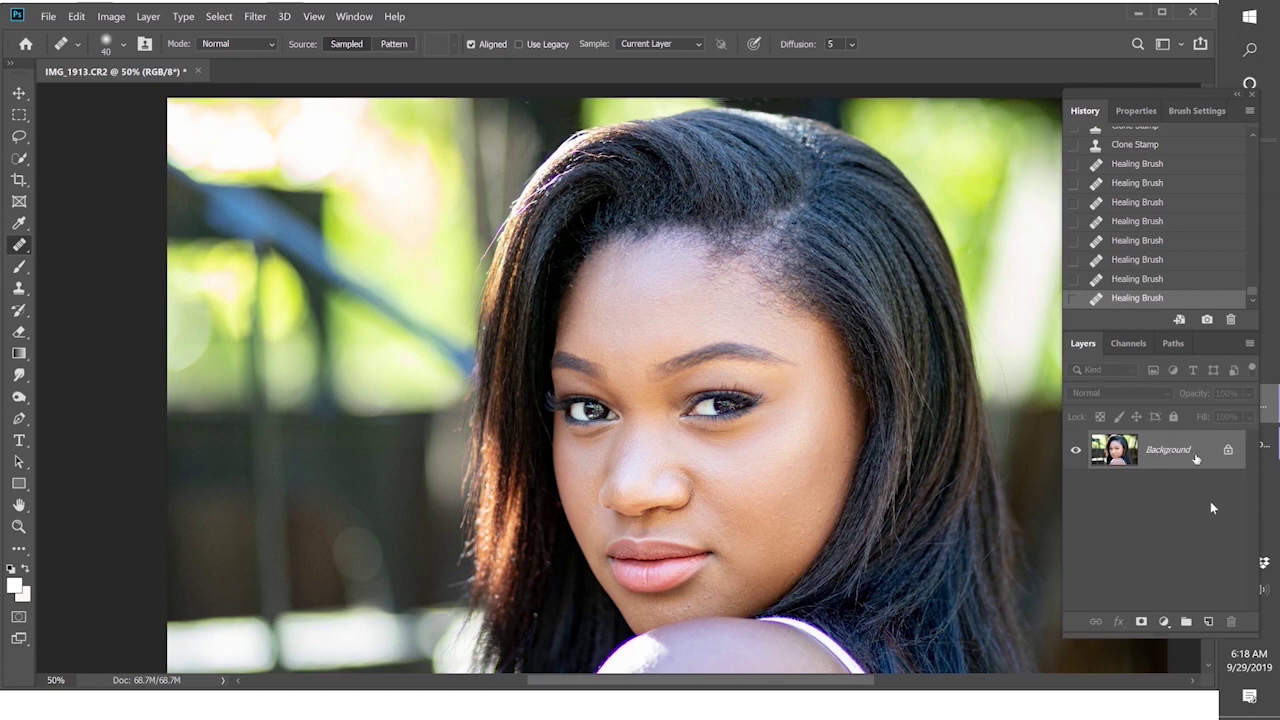
pyautogui.click(1141, 108)
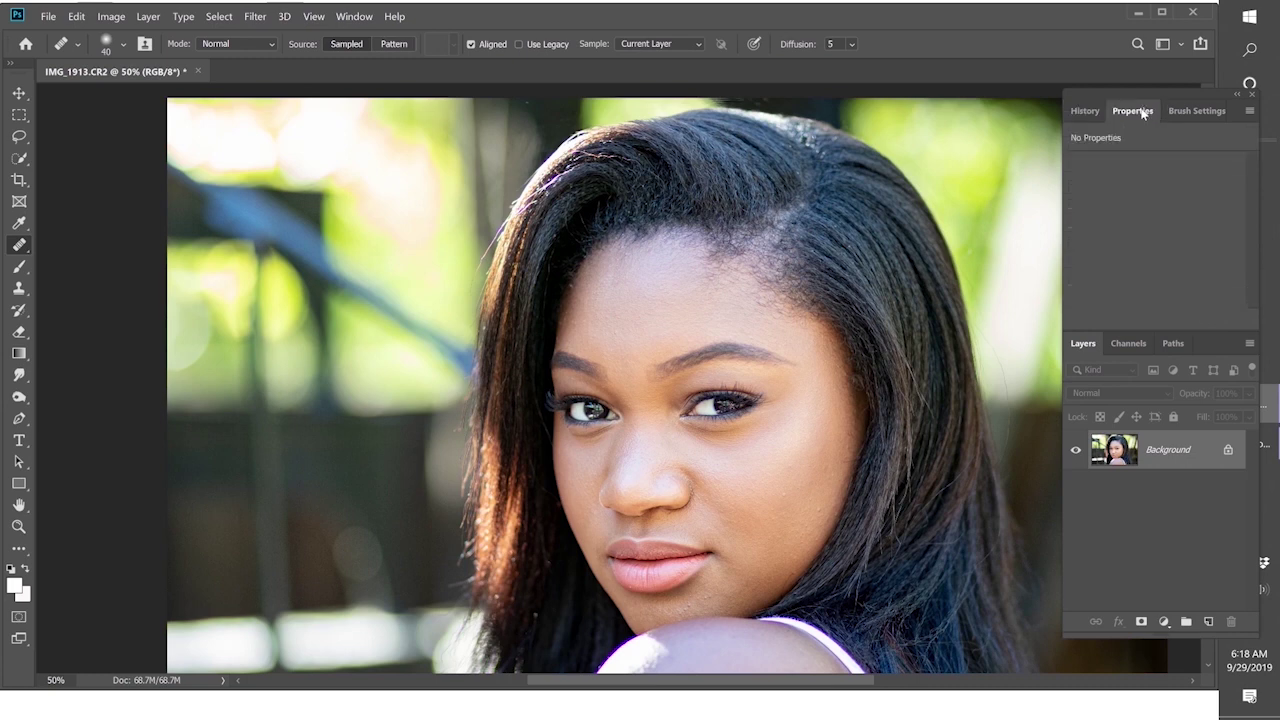
pyautogui.click(1196, 110)
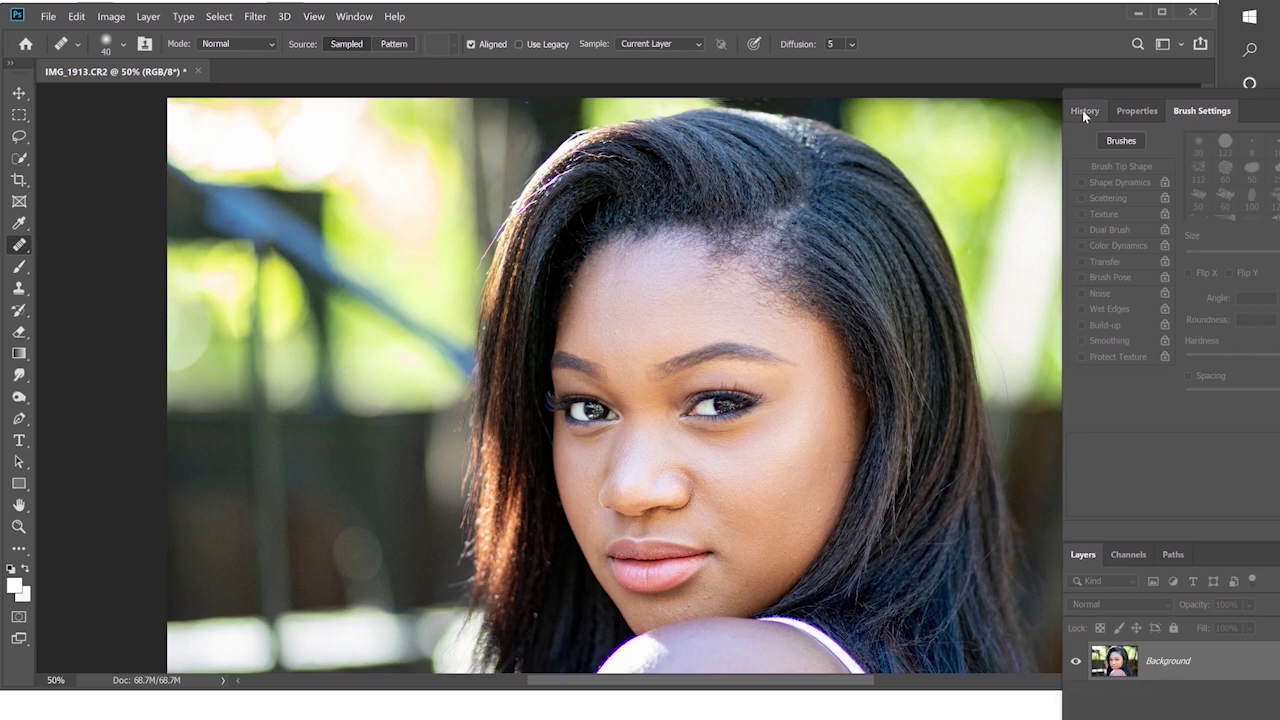
pyautogui.click(1084, 112)
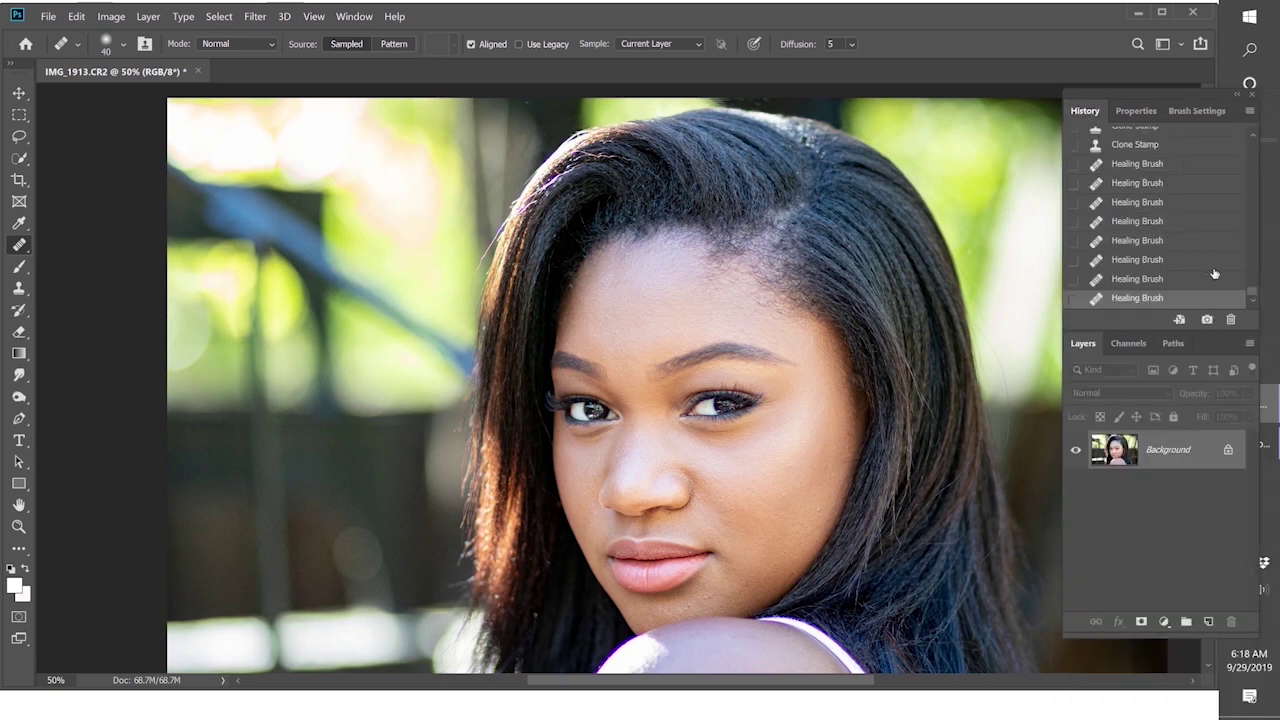
# Compare the whole portrait's Open history state with the latest Healing Brush state, ending on the latest one
pyautogui.moveTo(1252, 294); pyautogui.dragTo(1256, 133)
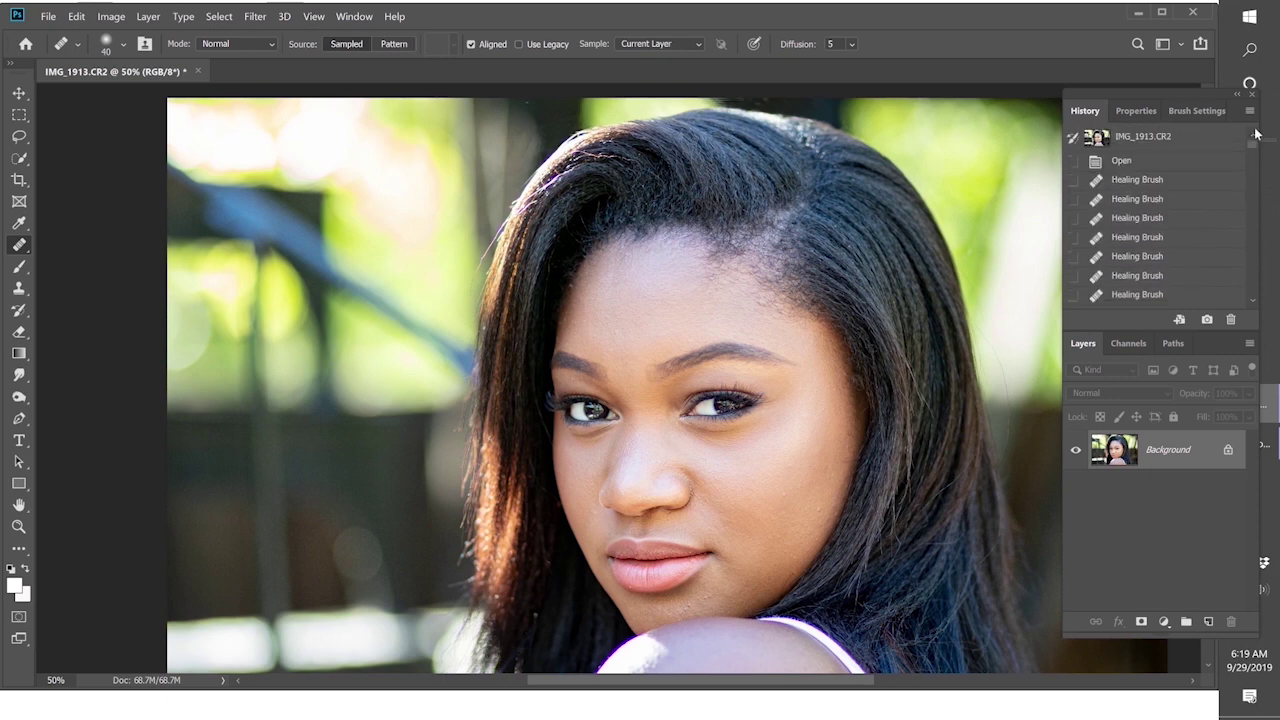
pyautogui.click(1180, 164)
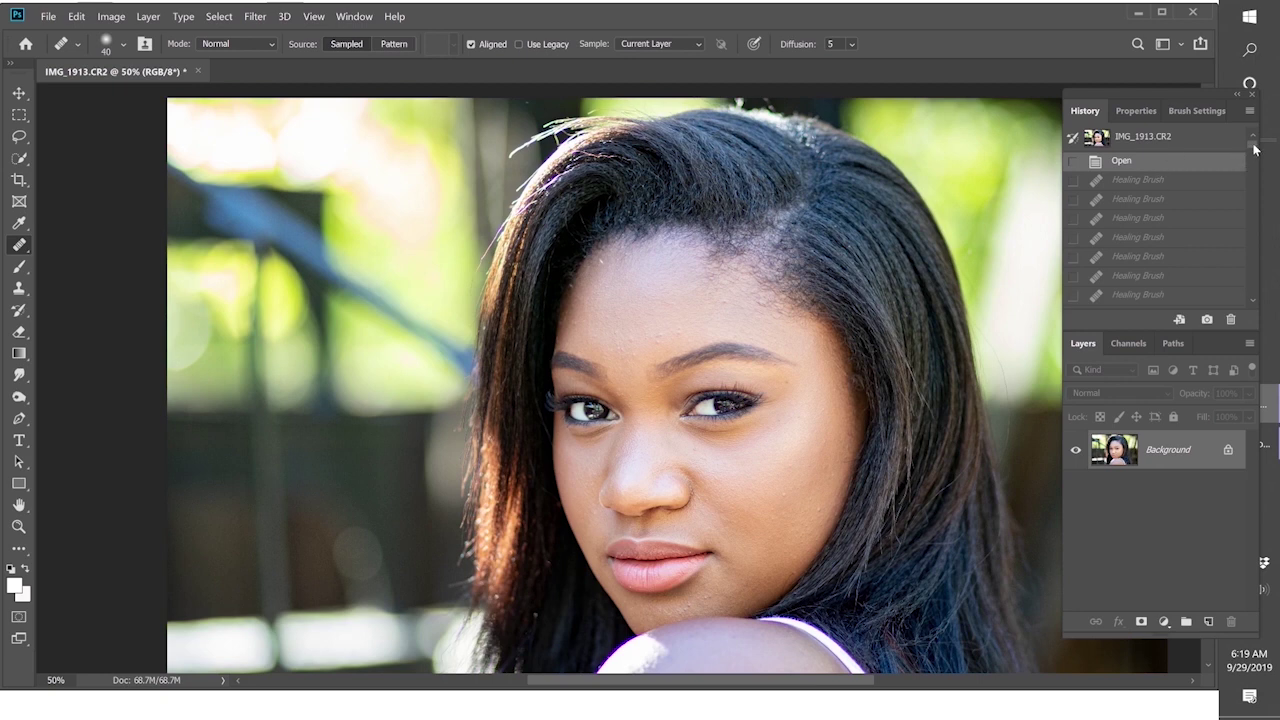
pyautogui.moveTo(1256, 148); pyautogui.dragTo(1257, 290)
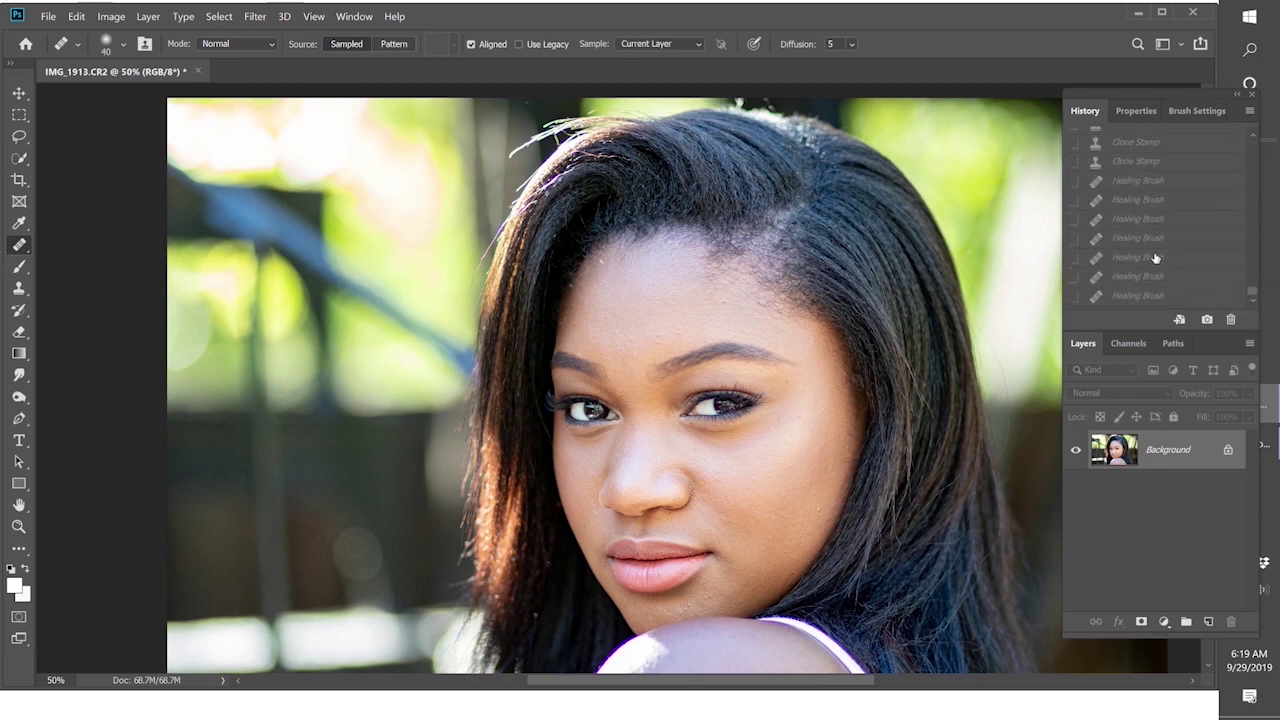
pyautogui.click(1157, 297)
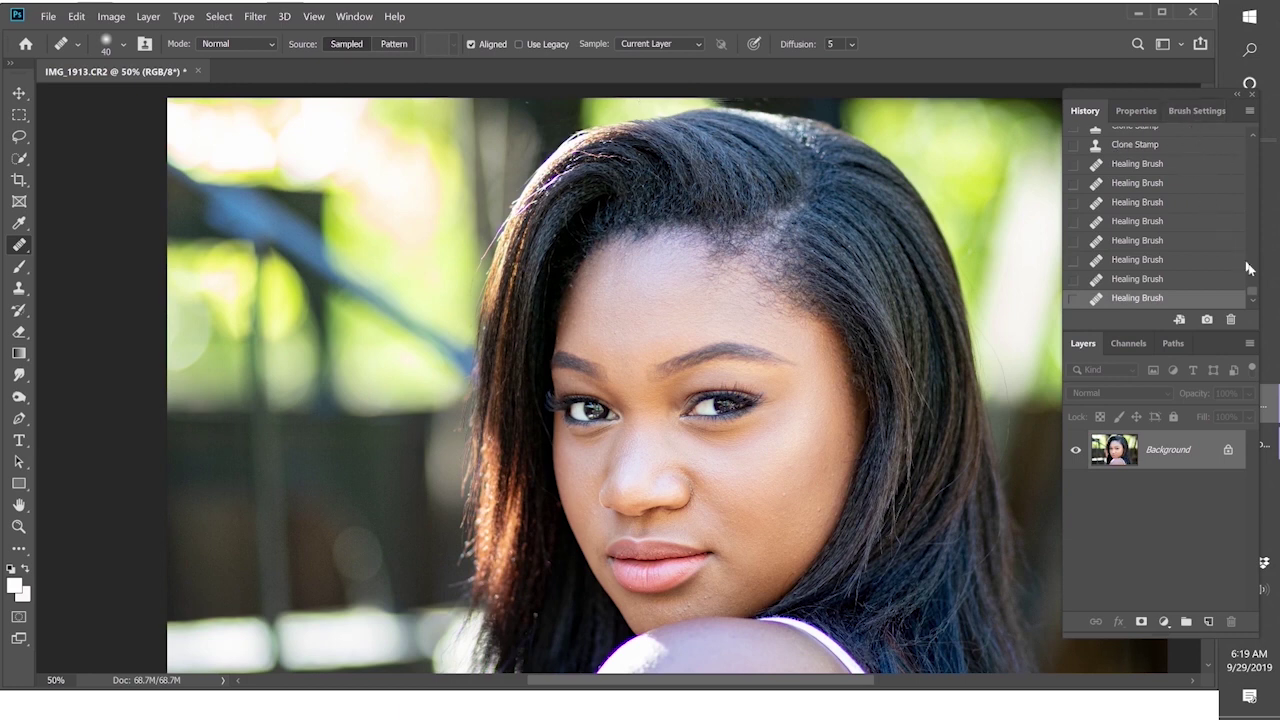
# Close the floating panel group and bring the History panel back
pyautogui.click(1254, 94)
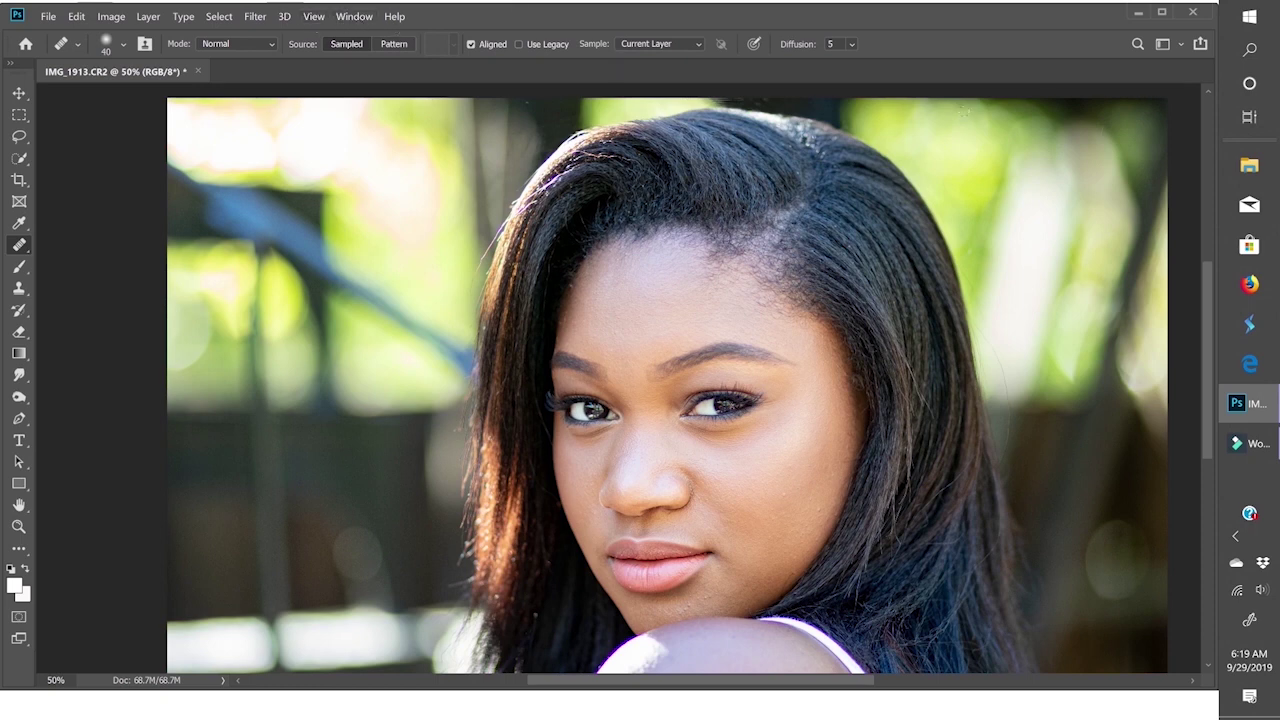
pyautogui.click(356, 17)
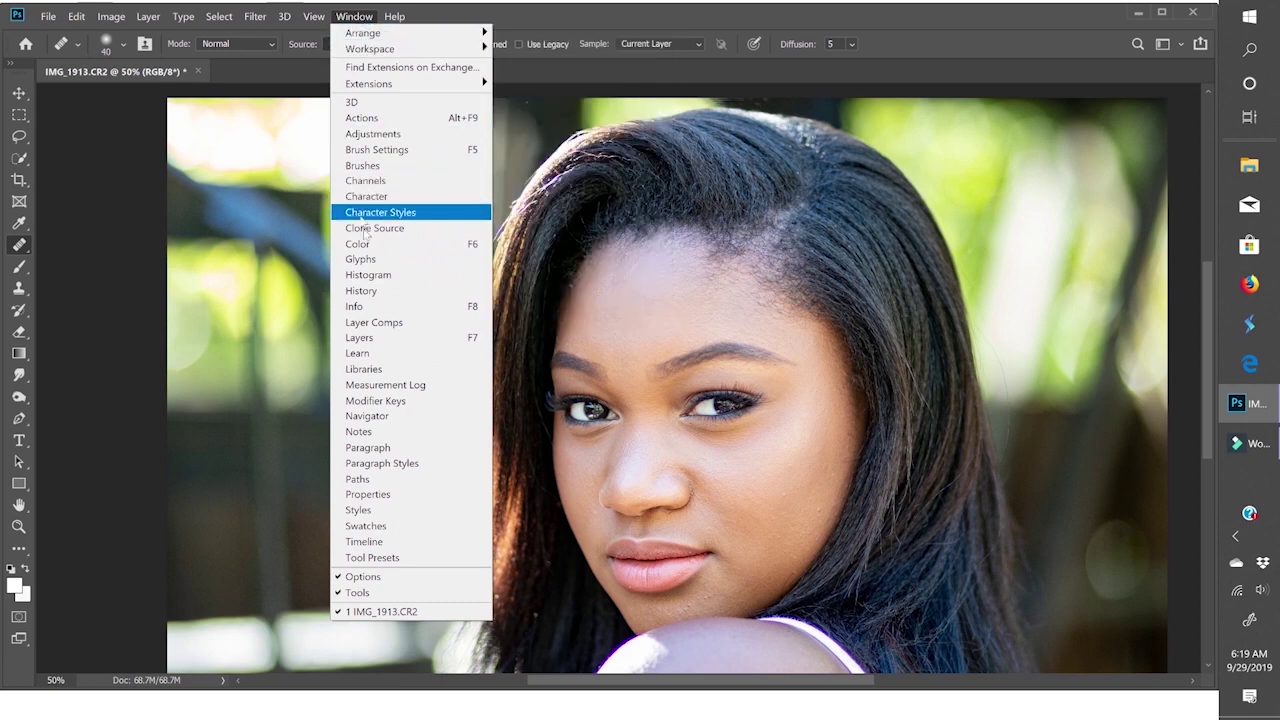
pyautogui.click(388, 296)
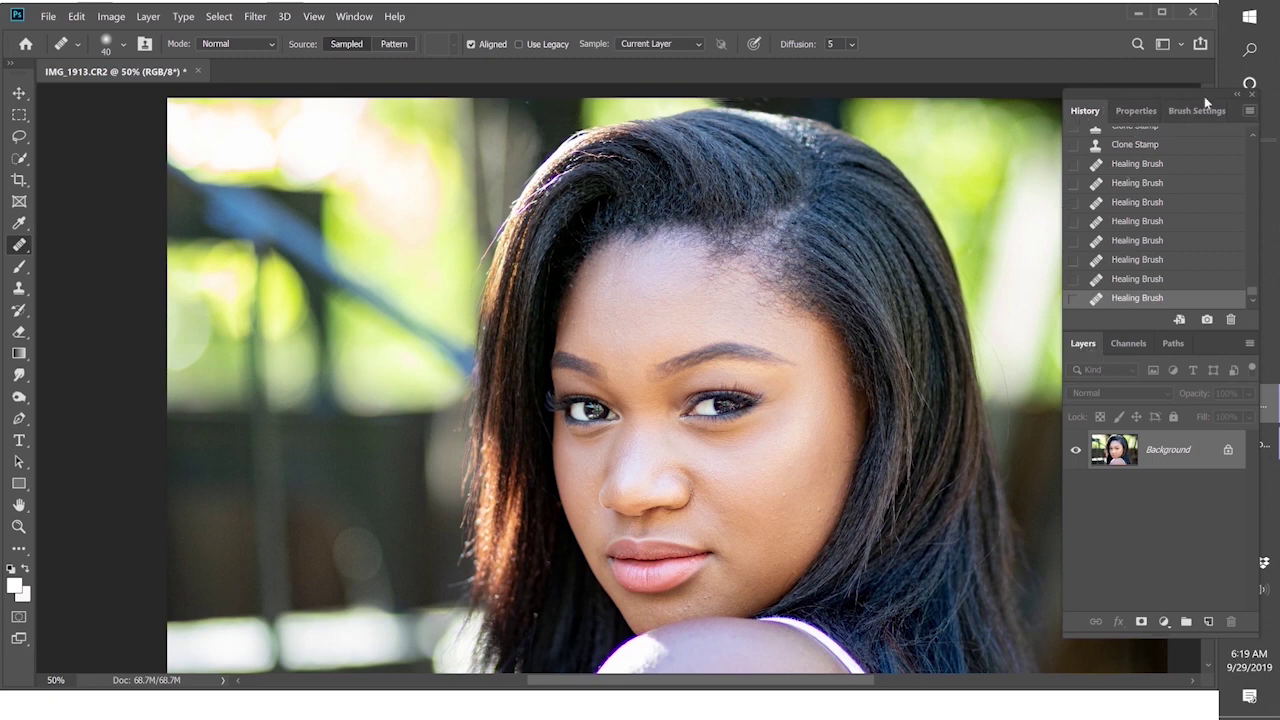
pyautogui.click(350, 17)
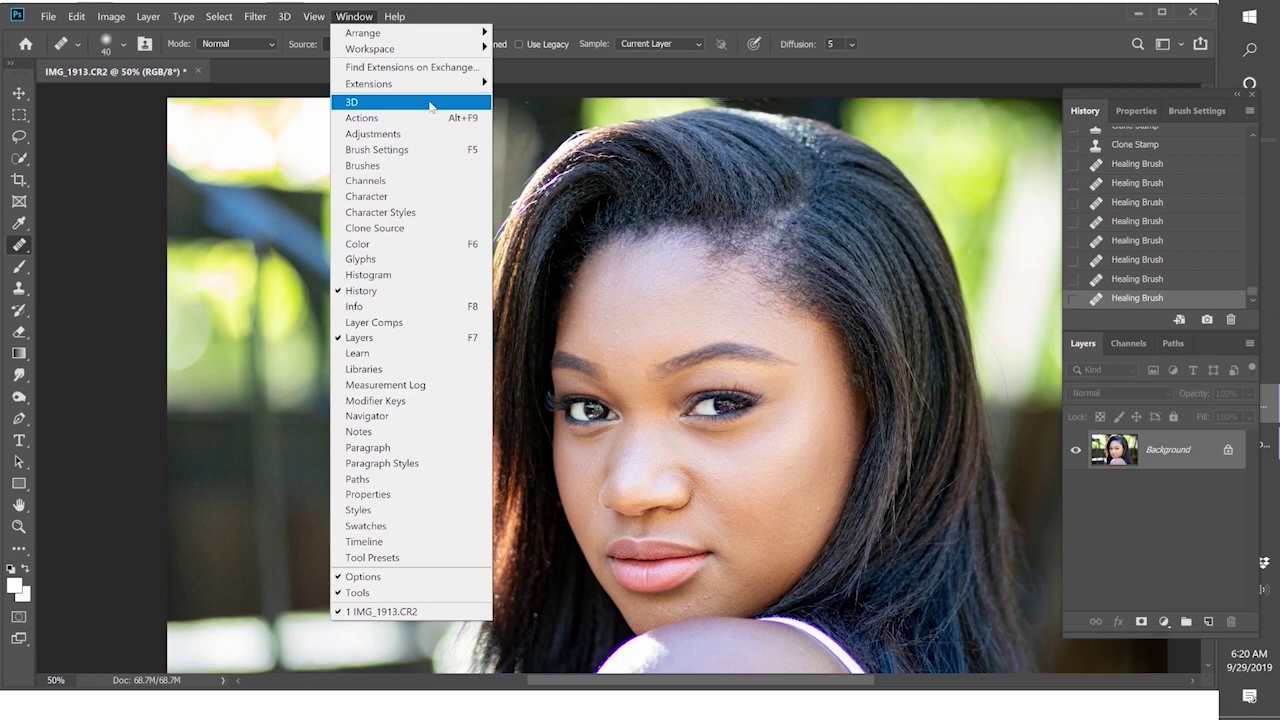
pyautogui.click(557, 133)
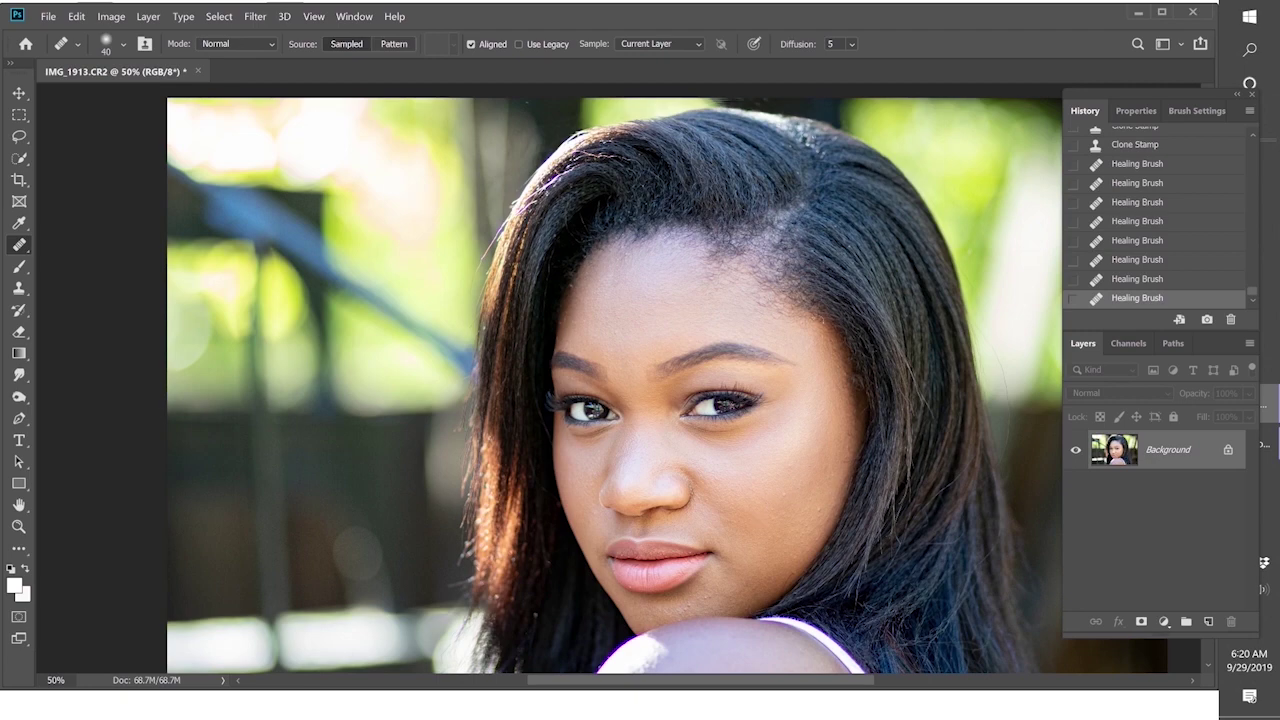
pyautogui.scroll(-5, 810, 321)
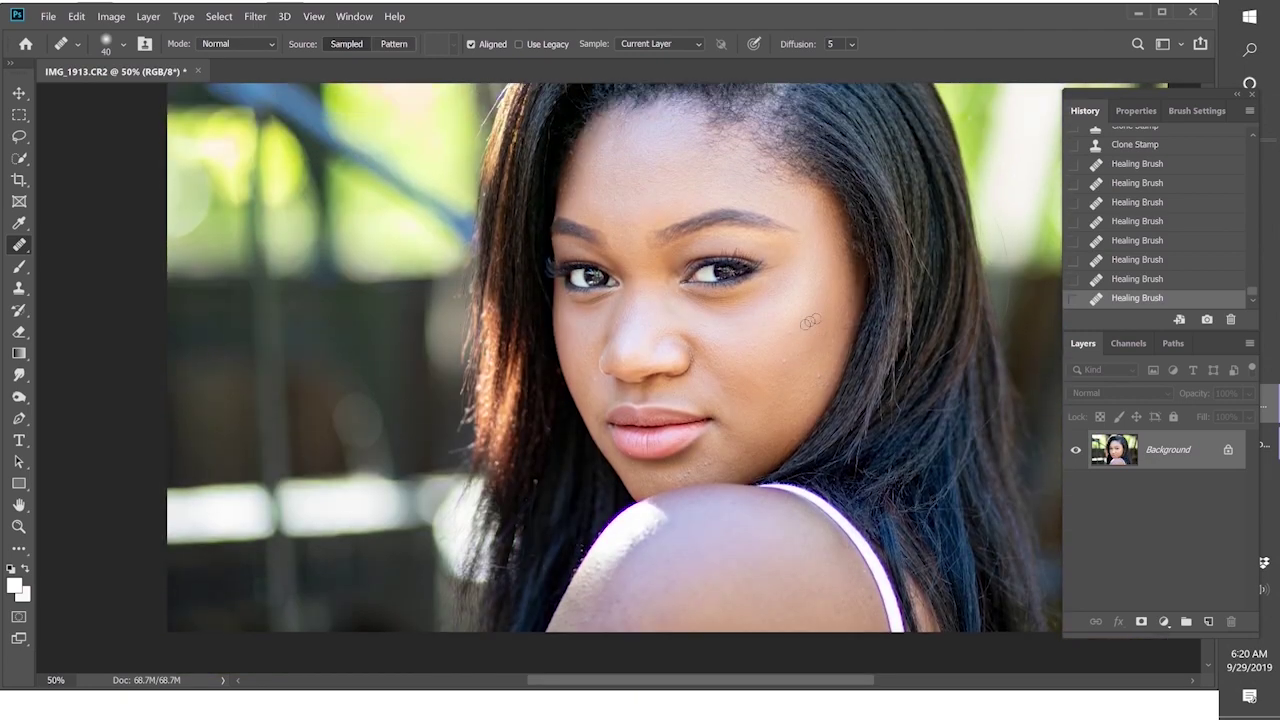
pyautogui.scroll(5, 810, 321)
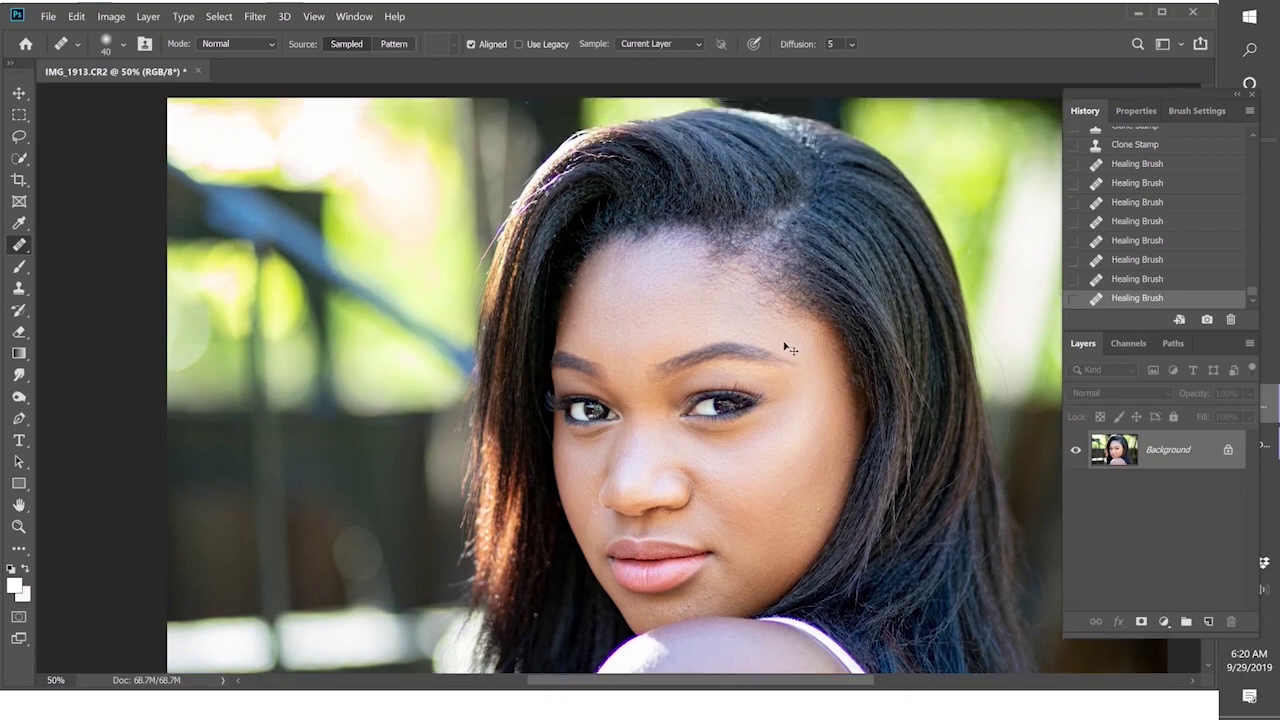
# Set the Healing Brush to 20 px and heal the tip of the purple stray strand beside the hair's left outline
pyautogui.hotkey('ctrl', '1')
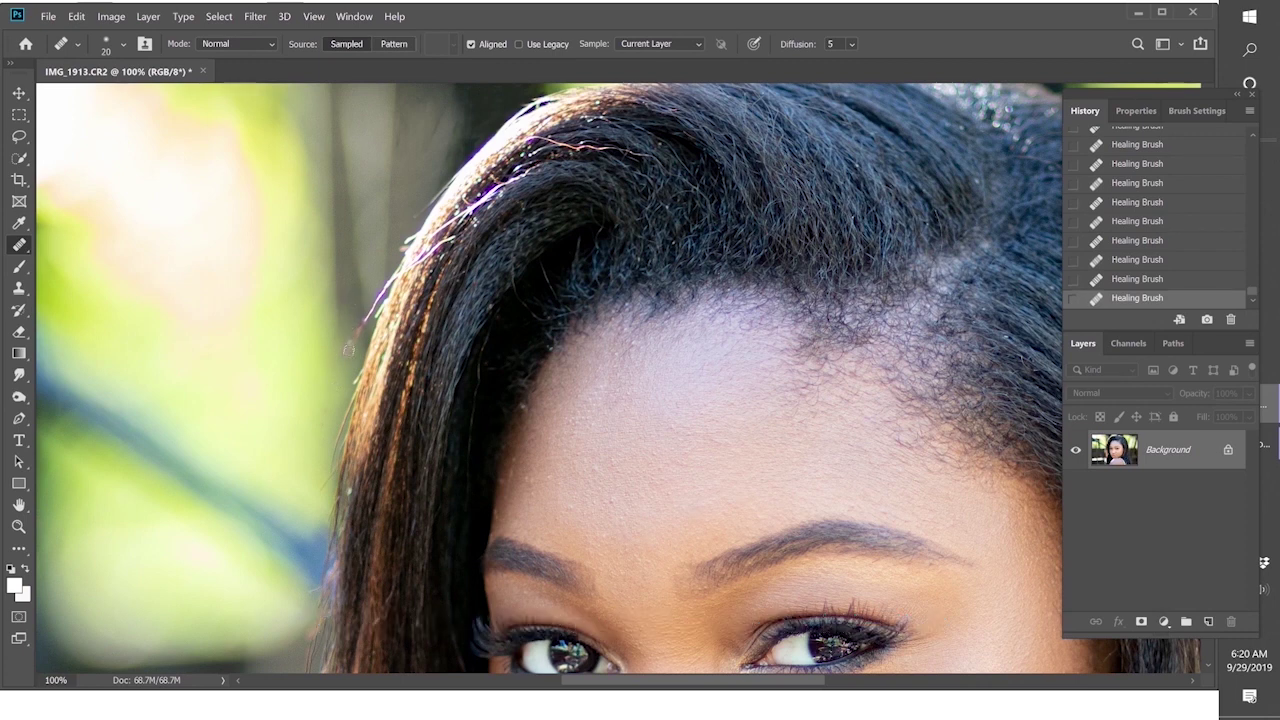
pyautogui.moveTo(348, 318); pyautogui.dragTo(355, 321)
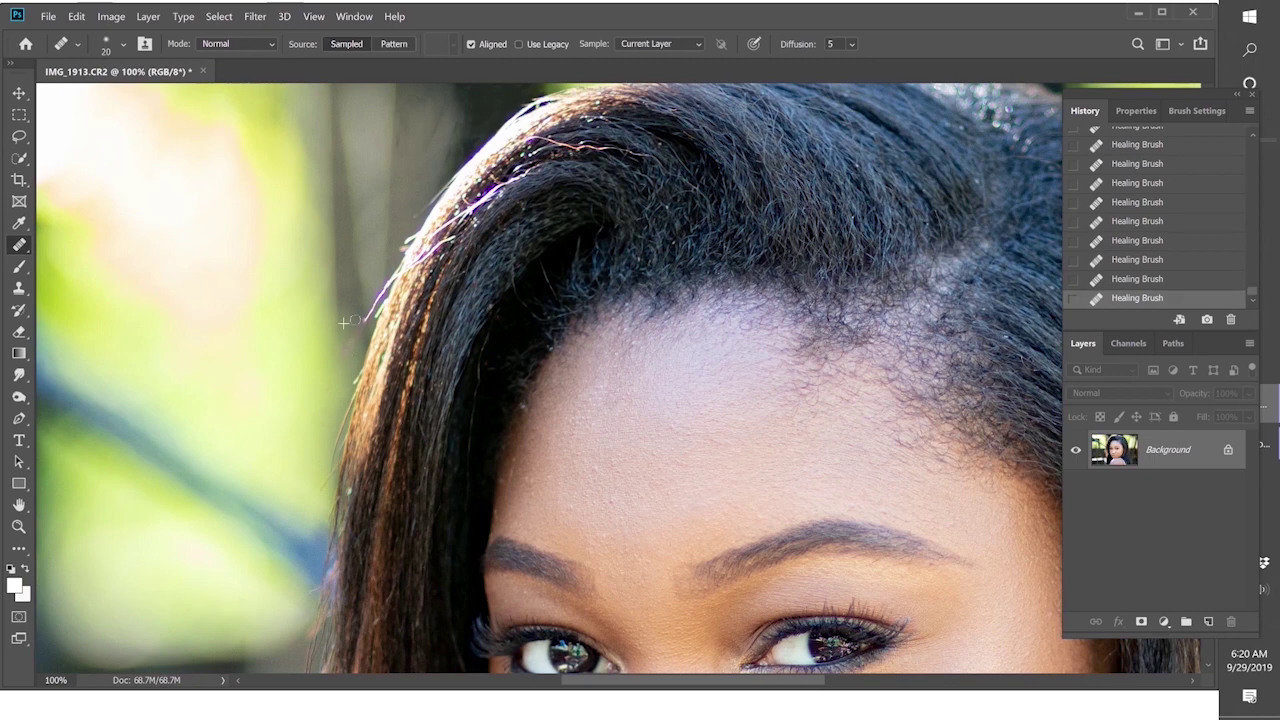